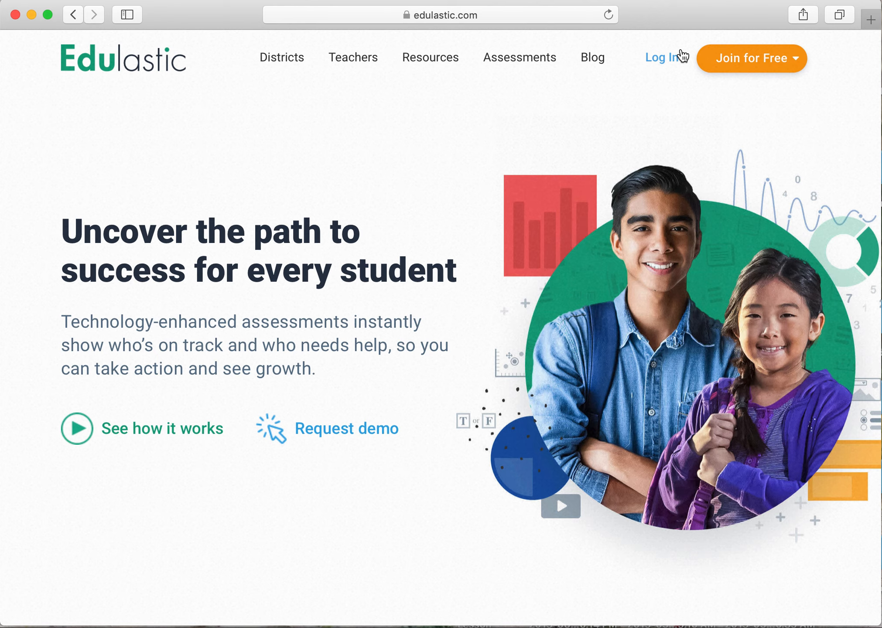
Open the teacher sign-up page and sign in to the existing account with the school Google account.
click(744, 59)
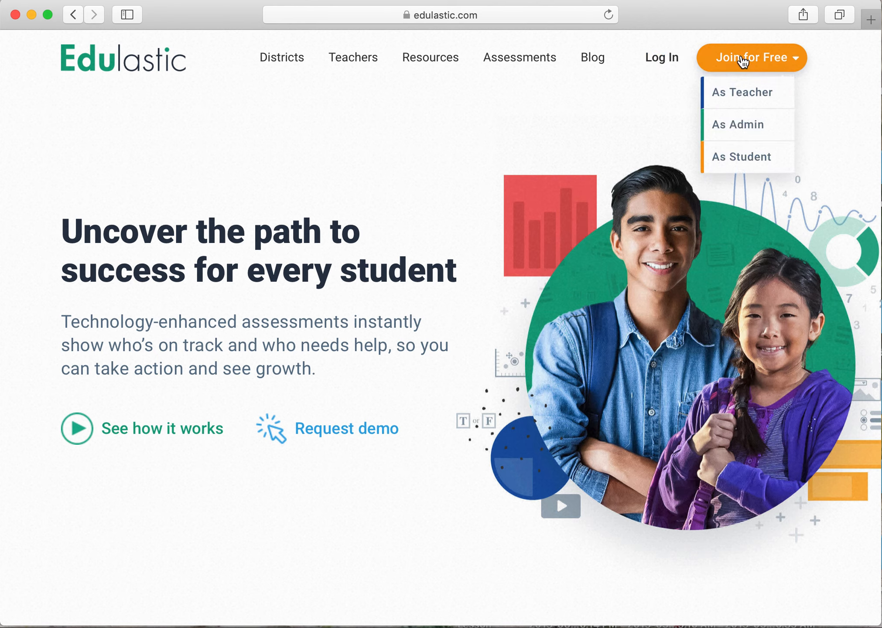
click(744, 91)
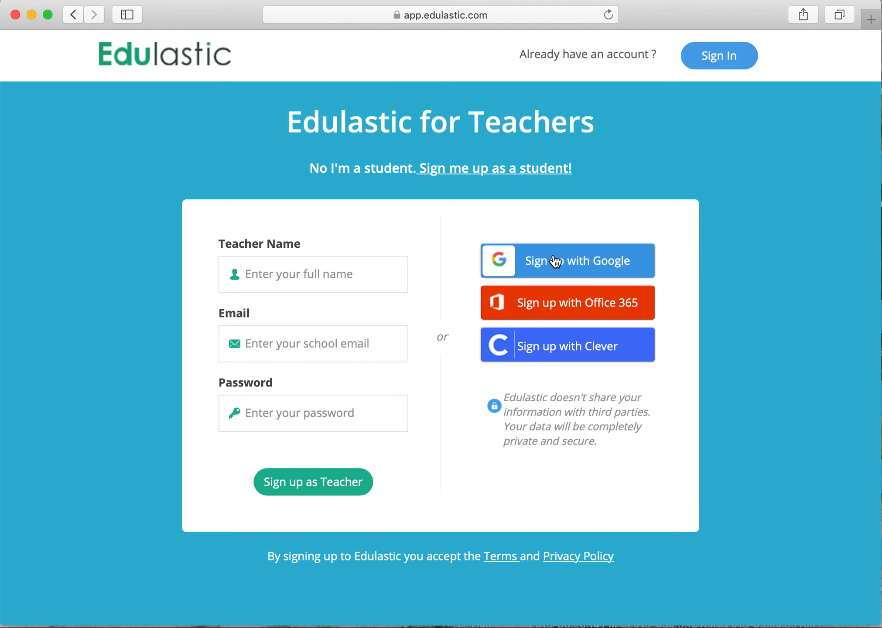
click(716, 61)
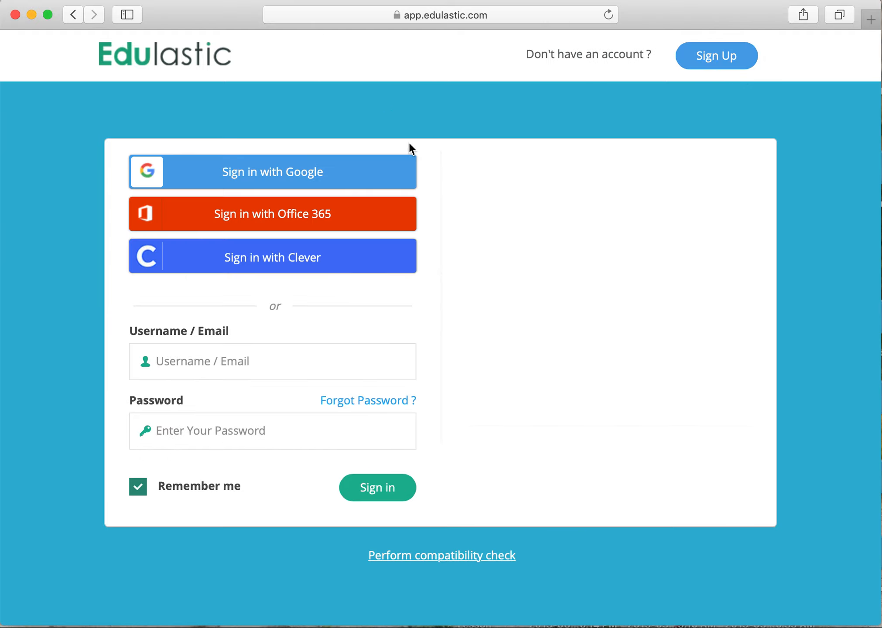
click(363, 175)
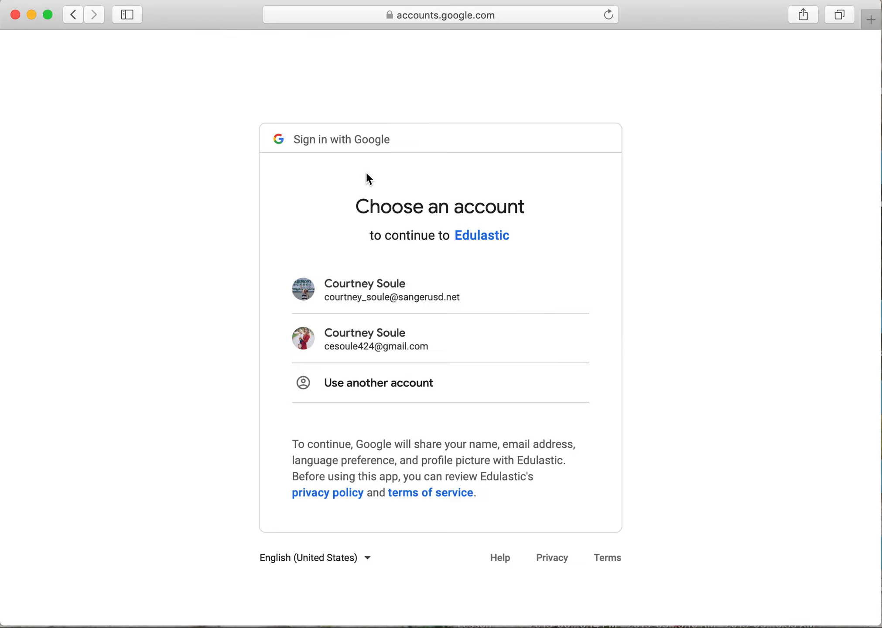
click(354, 298)
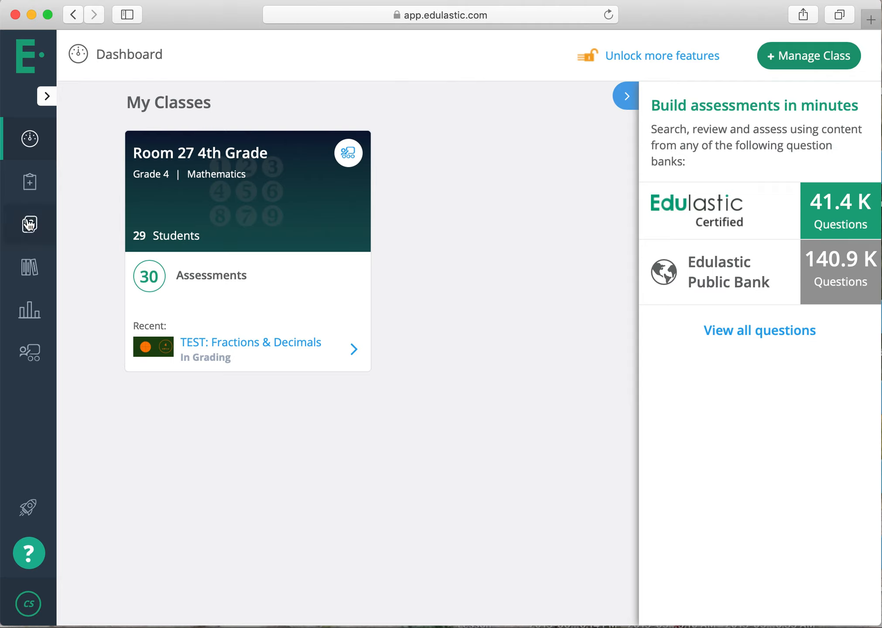
Open the assessments area and look through the My Assessments list.
click(28, 194)
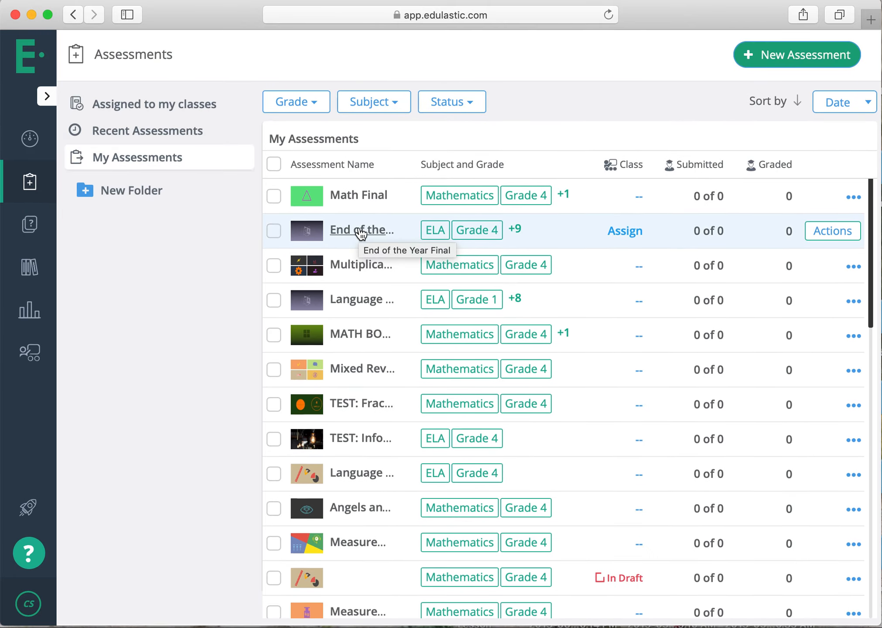
scroll(361, 234, down, 10)
scroll(360, 228, down, 5)
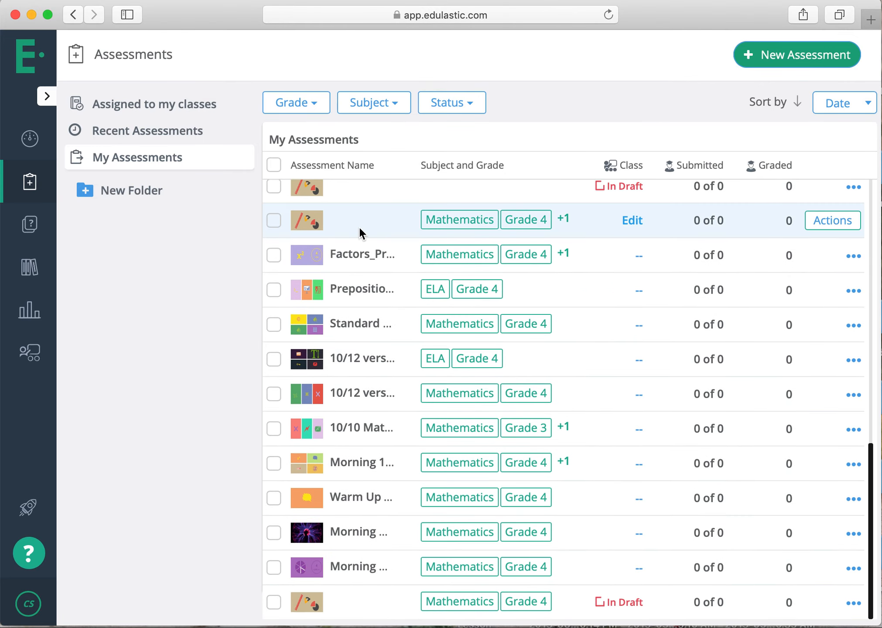
scroll(359, 228, up, 5)
scroll(359, 226, up, 8)
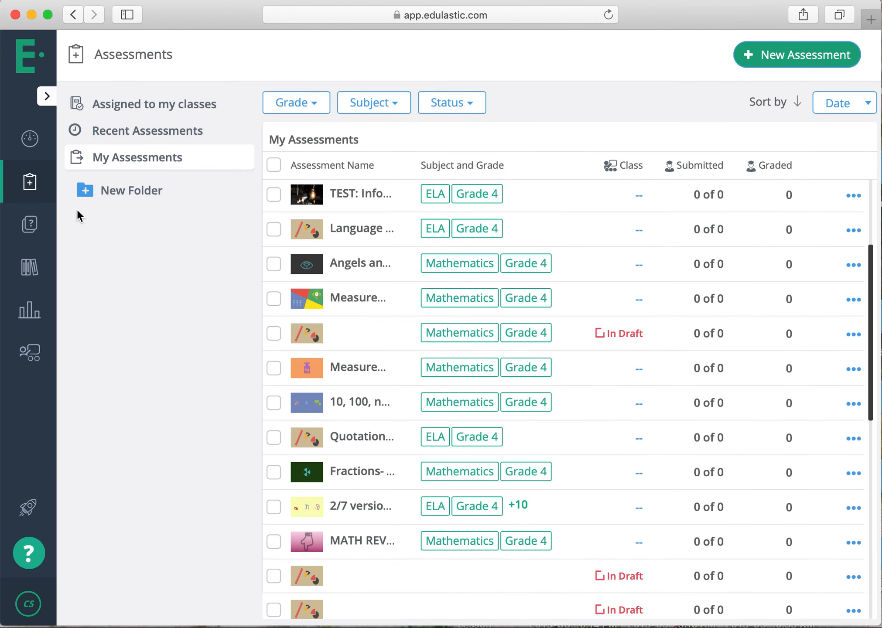
Open the Question Bank and review the available grade filter options, keeping Grade 4 selected.
click(35, 224)
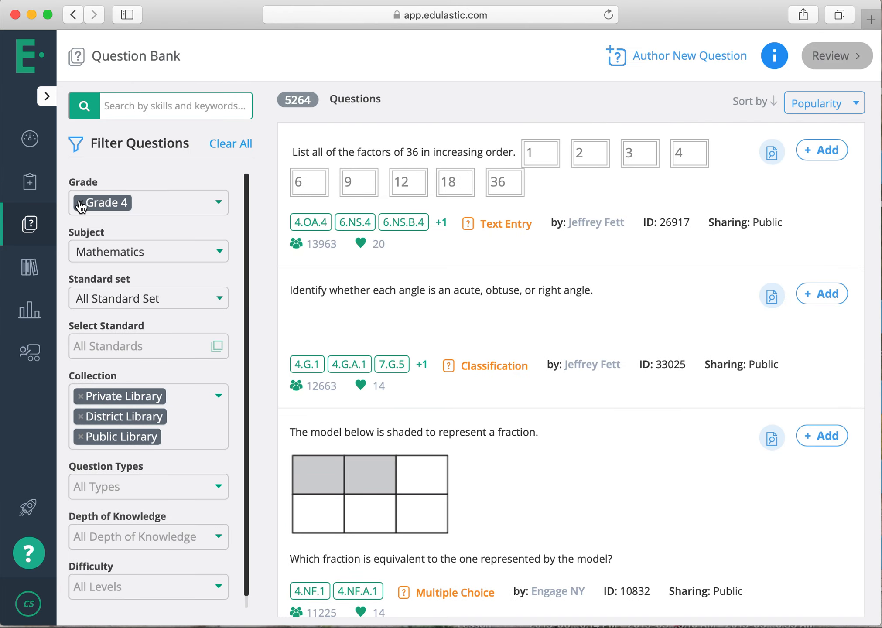
click(220, 206)
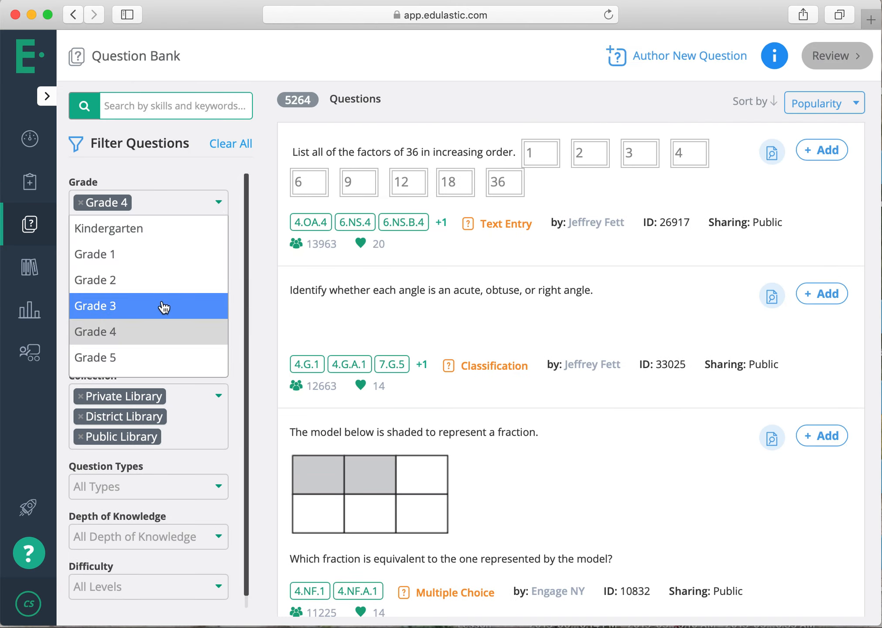
scroll(162, 307, down, 5)
scroll(163, 308, up, 5)
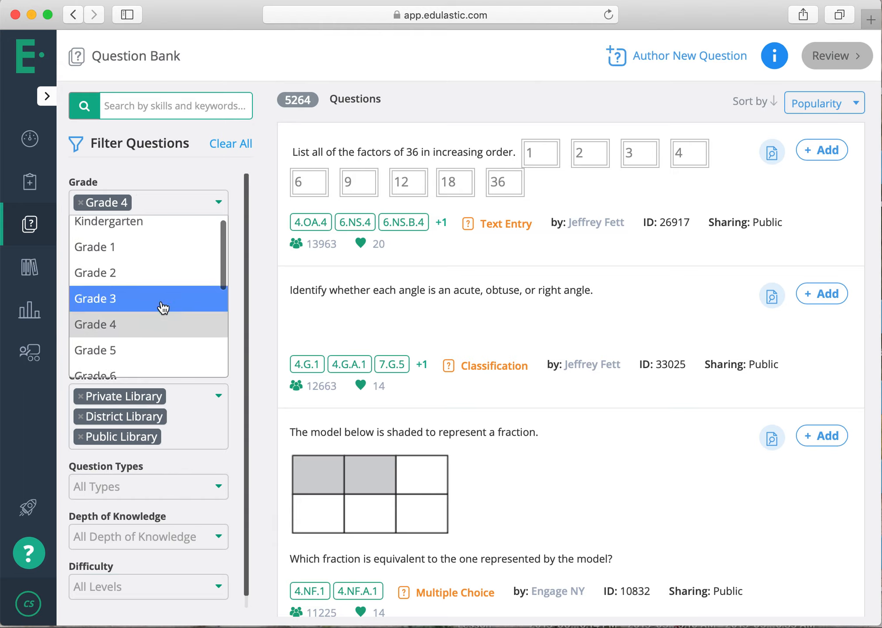
scroll(164, 308, down, 5)
scroll(163, 308, up, 5)
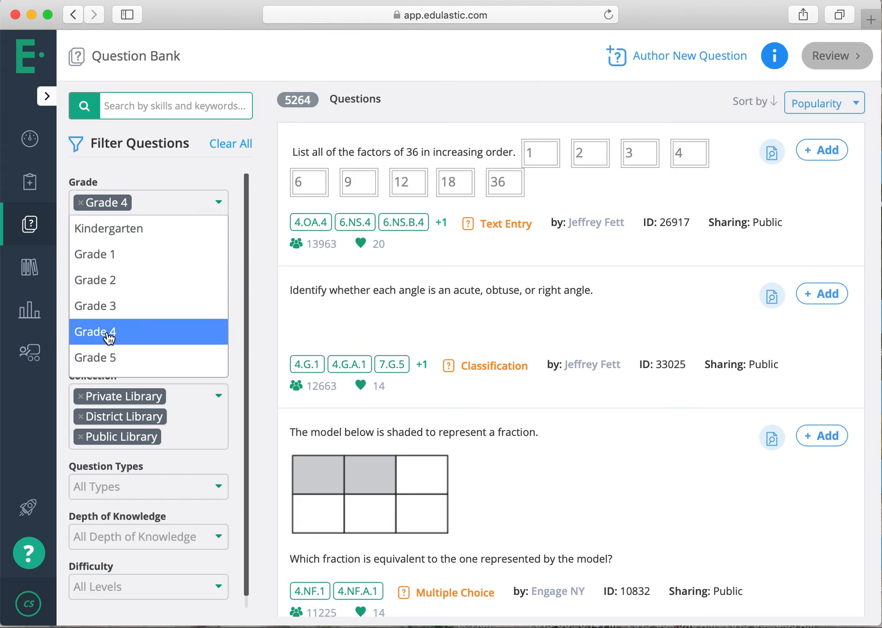
scroll(108, 336, down, 5)
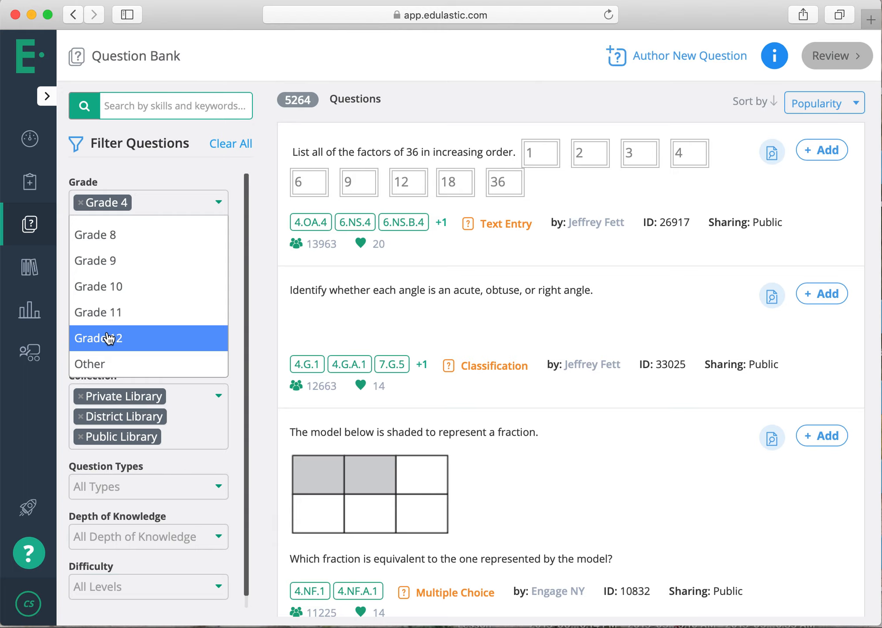
click(226, 173)
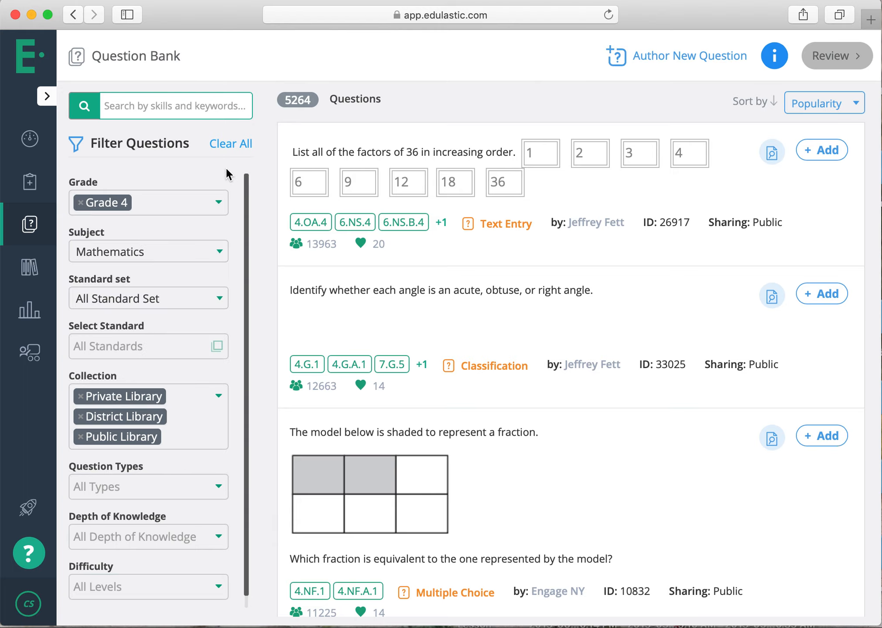
Widen the subject filter to All Subject and check the Select Standard and Standard set filters.
click(211, 264)
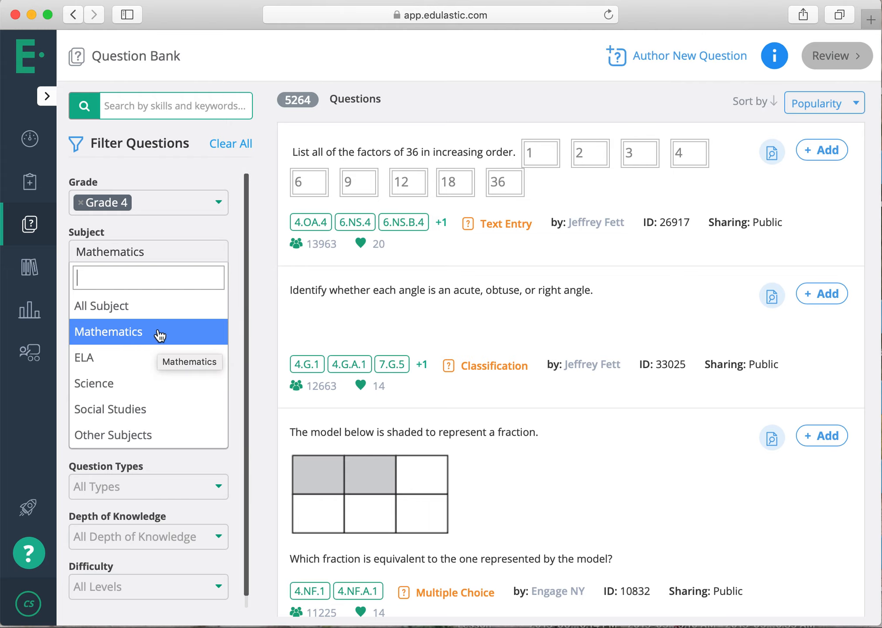
click(158, 313)
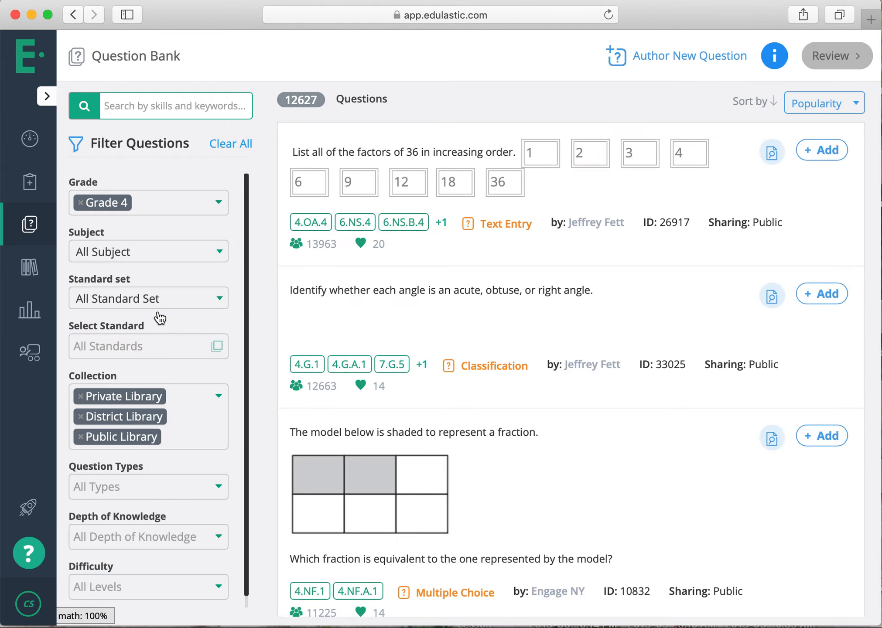
click(203, 346)
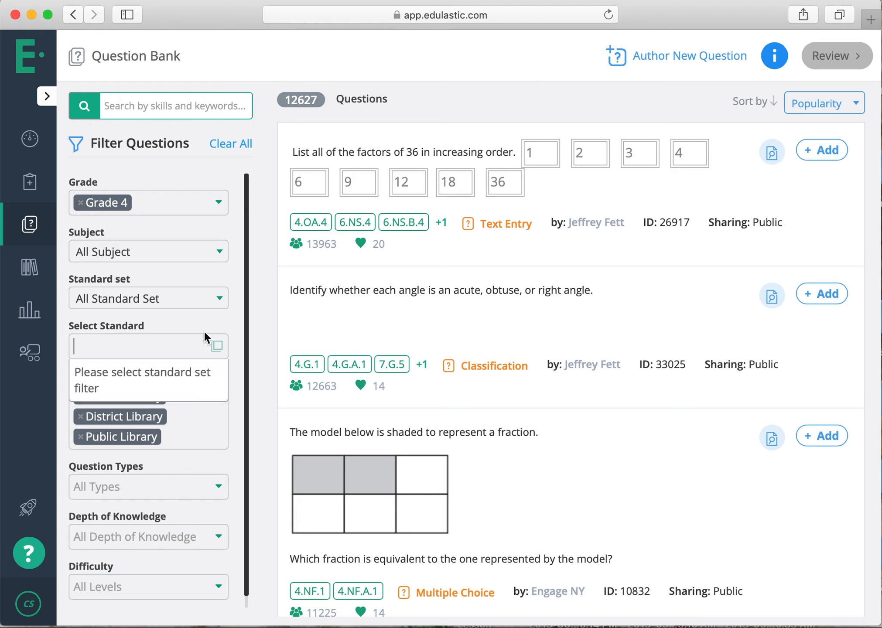
click(212, 293)
click(216, 294)
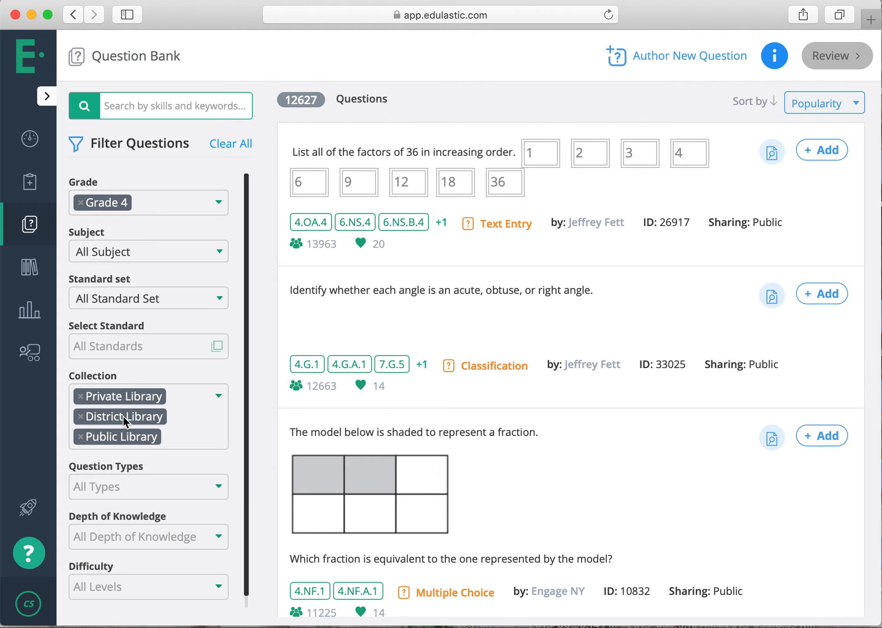
Review the options offered by the question type, depth of knowledge and difficulty filters.
scroll(120, 431, down, 1)
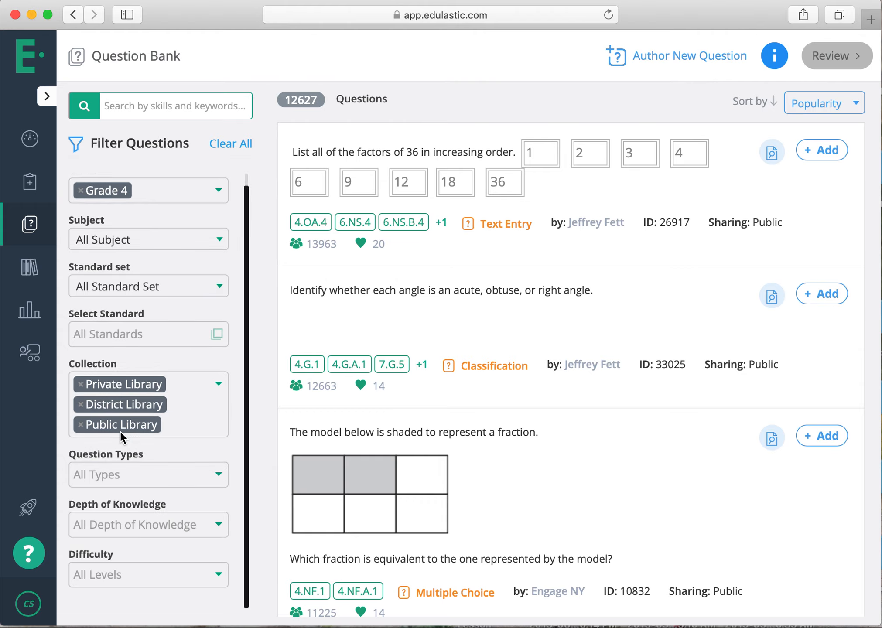
click(129, 484)
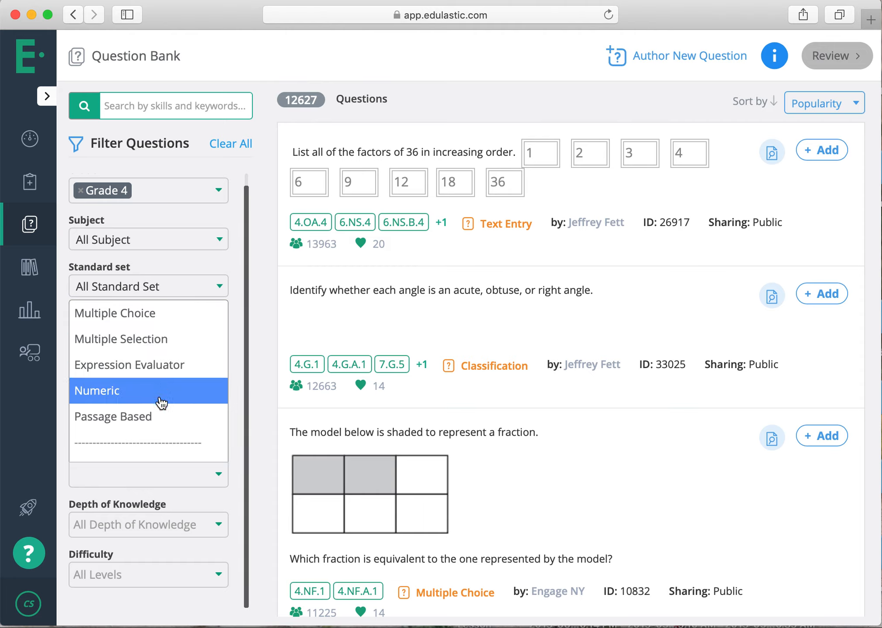
click(172, 517)
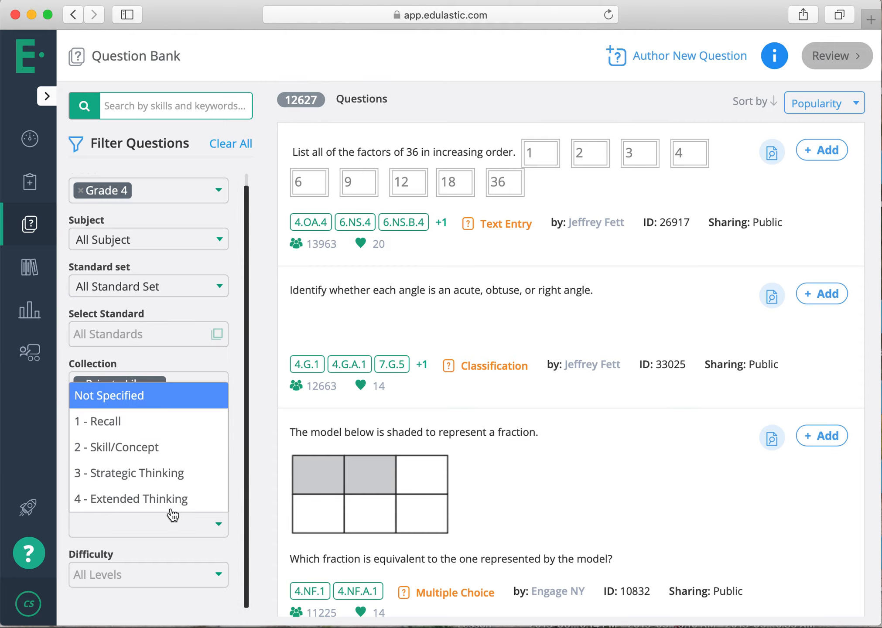
click(172, 538)
click(174, 575)
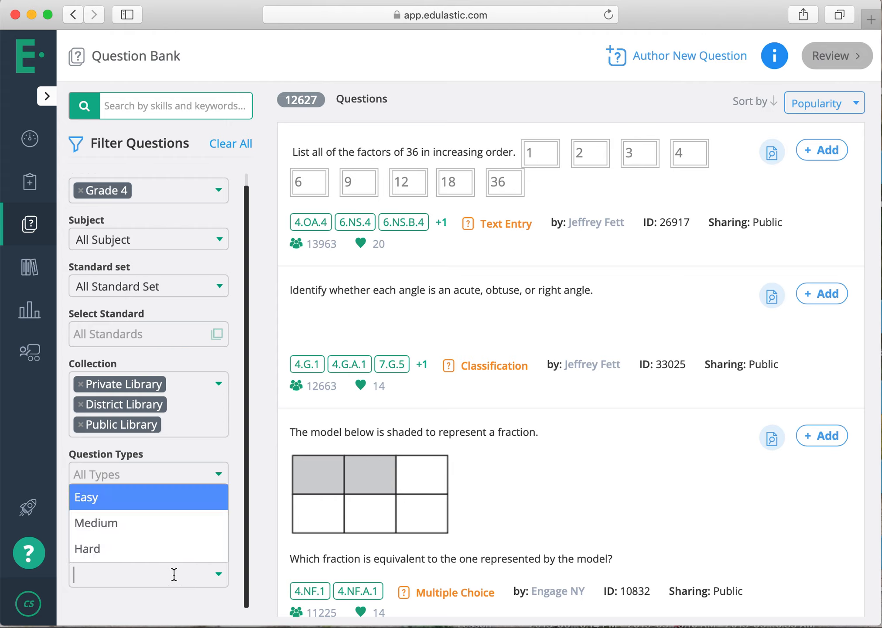
click(174, 575)
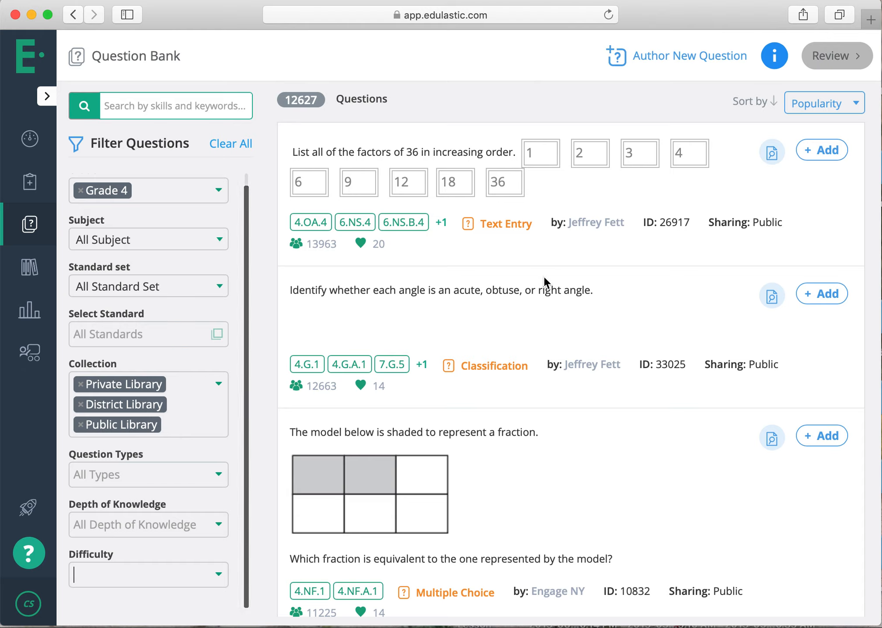
Browse the Grade 4 questions listed for all subjects in the Question Bank.
scroll(229, 358, up, 1)
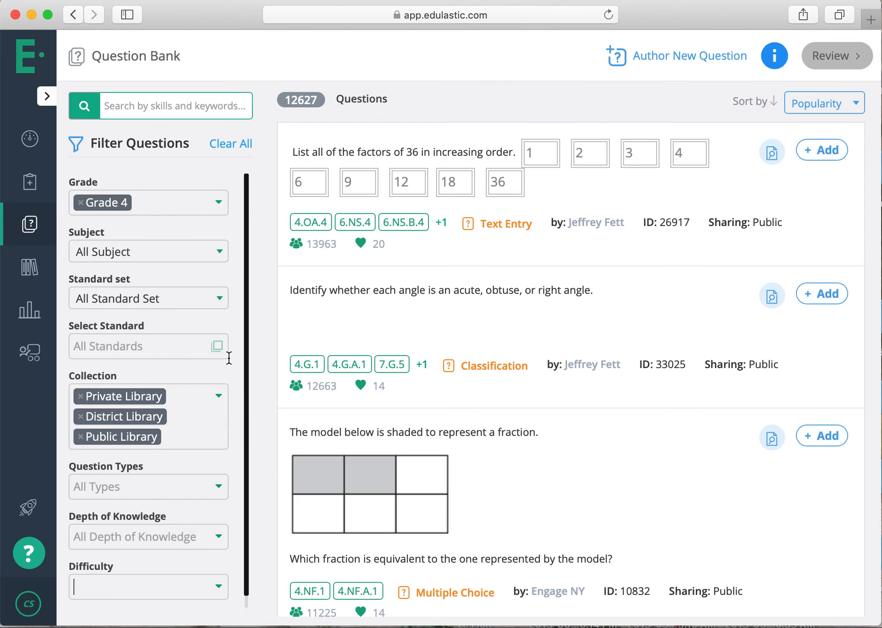
scroll(526, 357, down, 15)
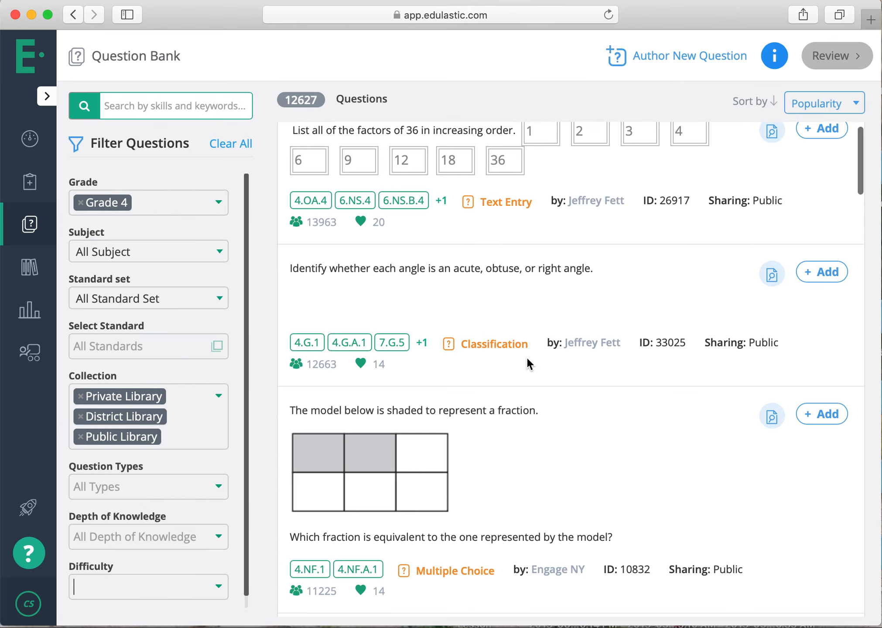
scroll(526, 357, down, 14)
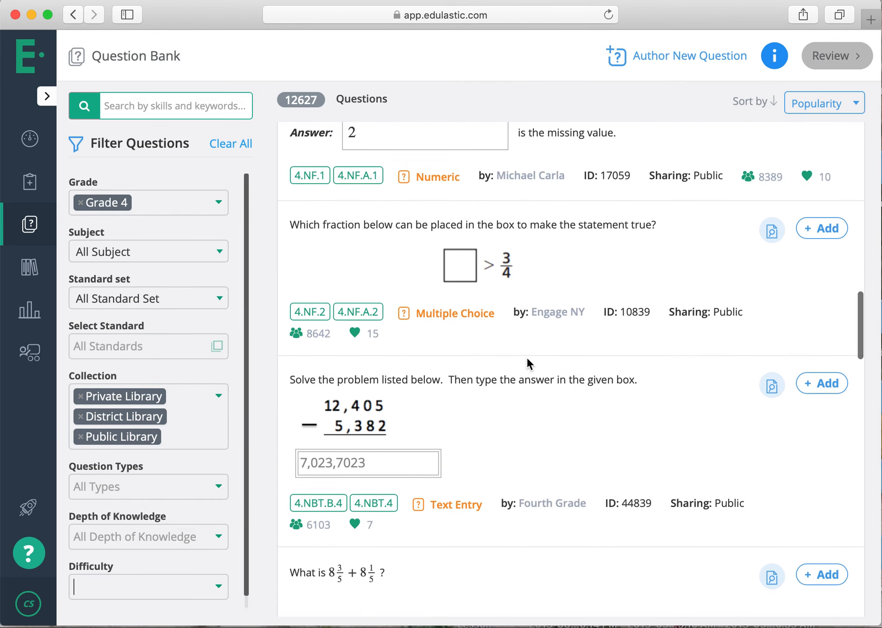
scroll(526, 357, up, 3)
scroll(526, 357, up, 20)
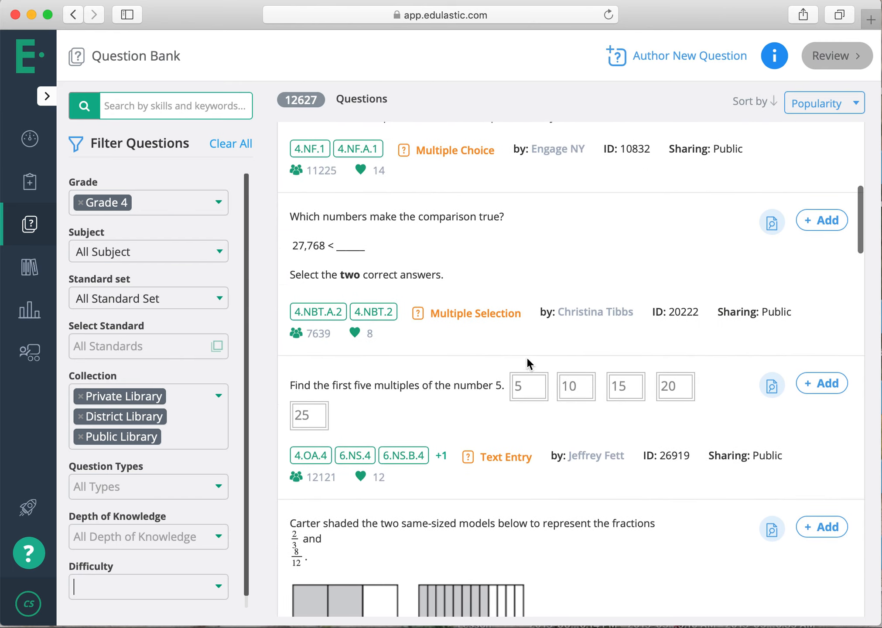
scroll(530, 327, up, 3)
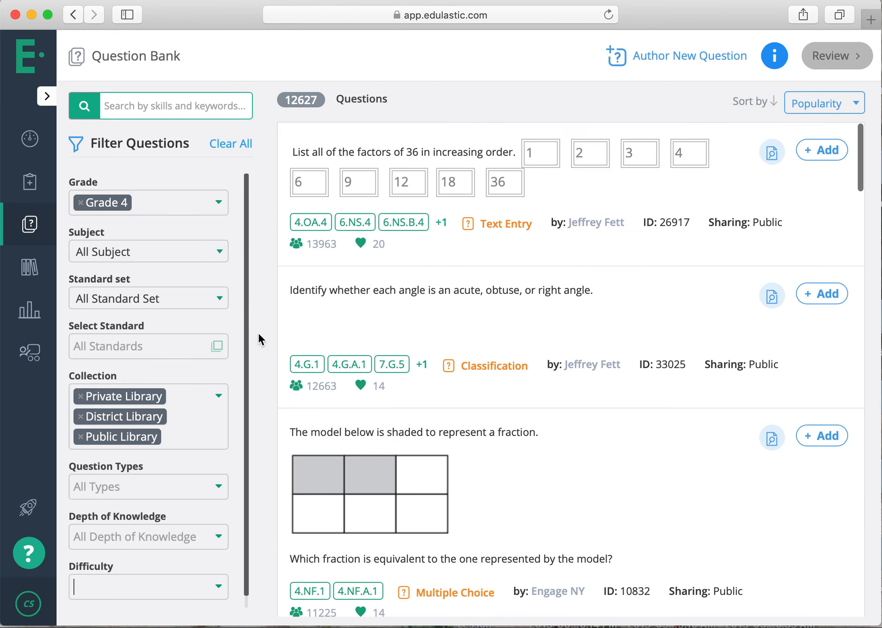
Filter the questions by the subject Mathematics and the standard set Math - Common Core.
click(219, 254)
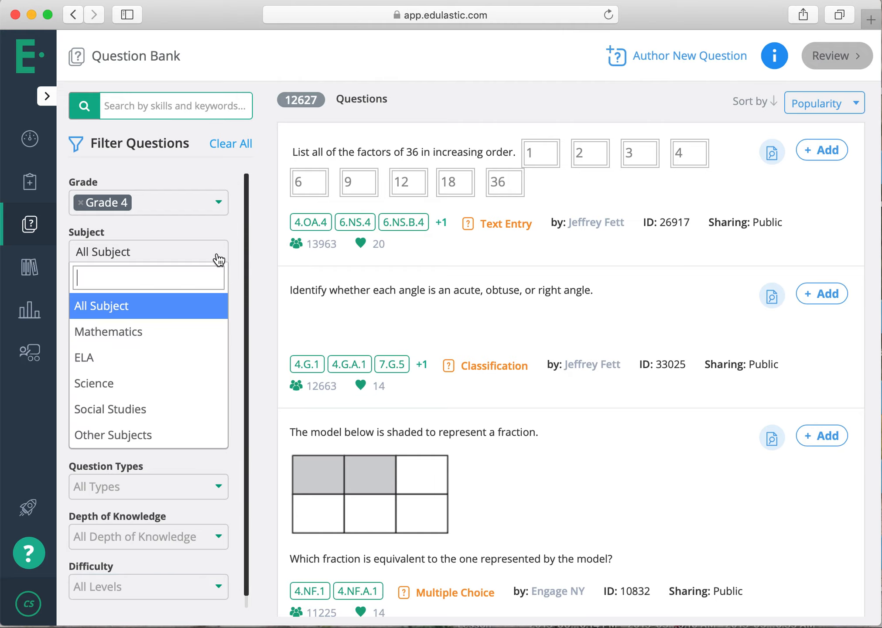
click(184, 346)
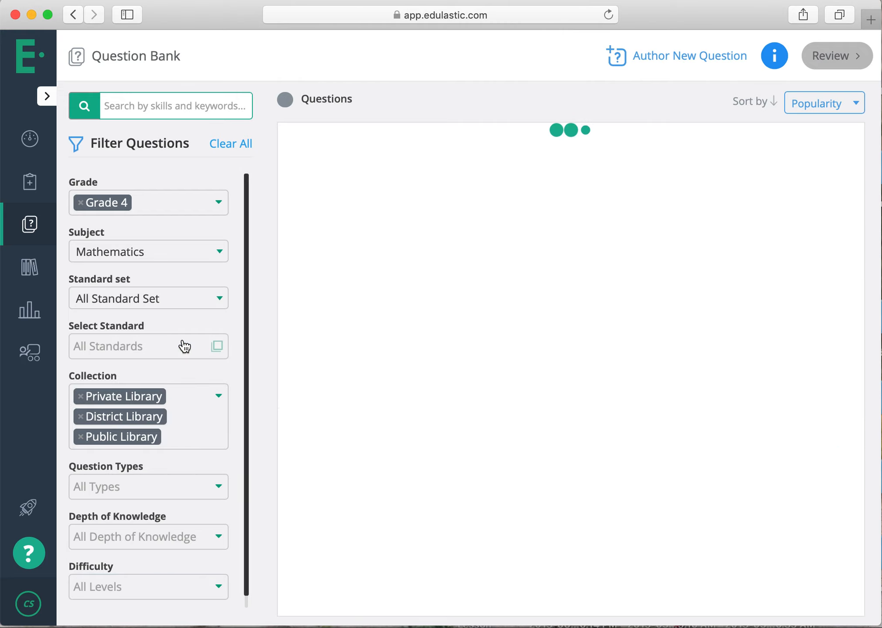
click(195, 304)
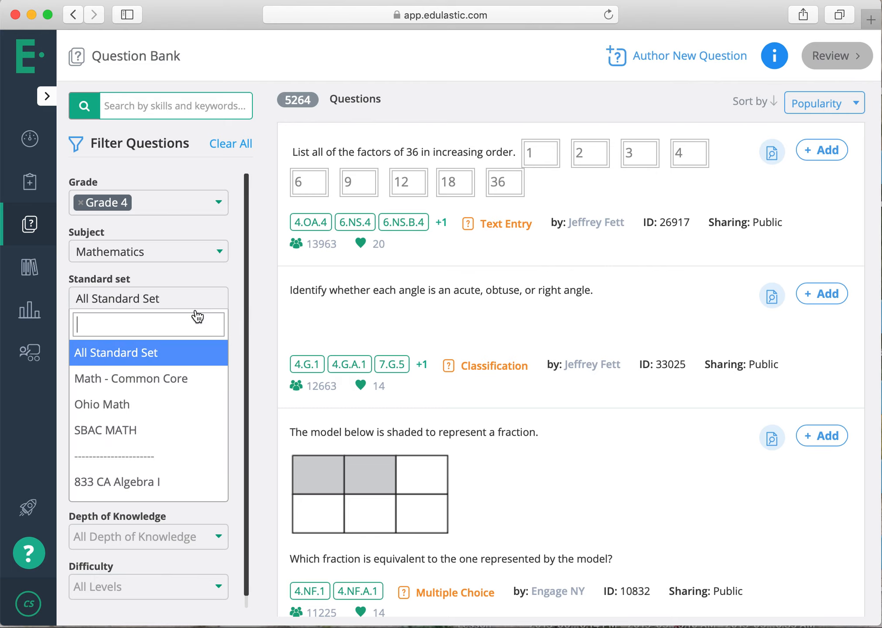
click(181, 380)
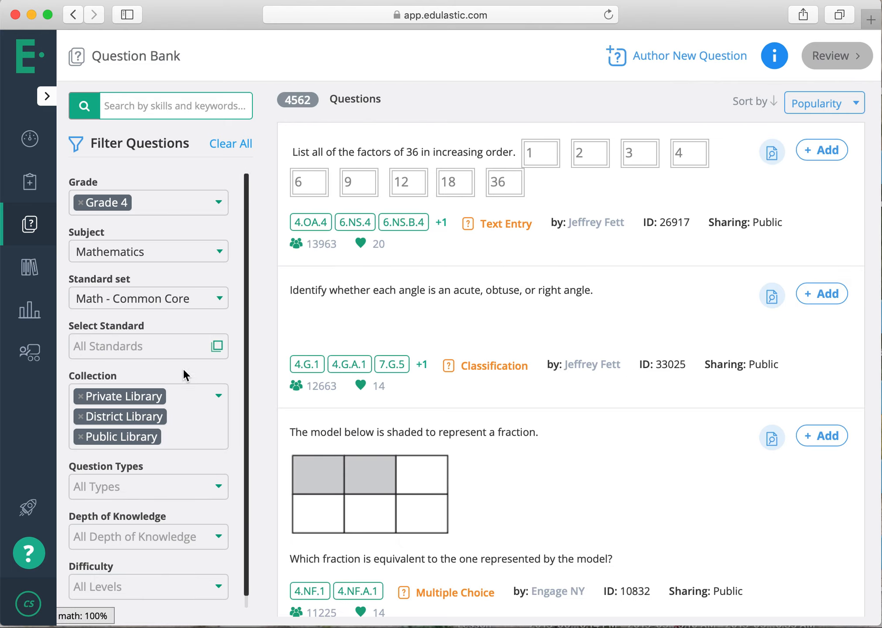
Limit the questions to standard 4.OA.A.3 and look through the matching items.
click(189, 345)
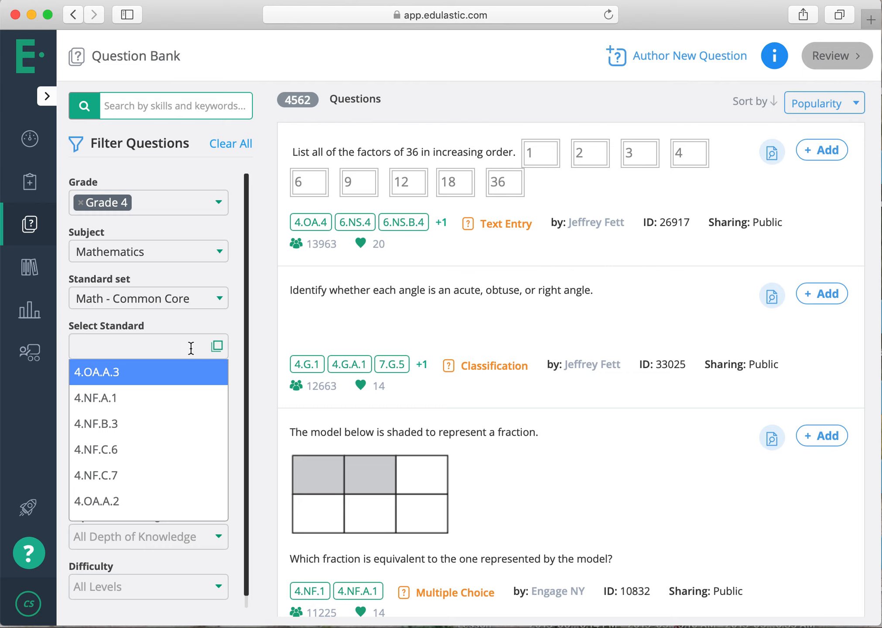
click(185, 383)
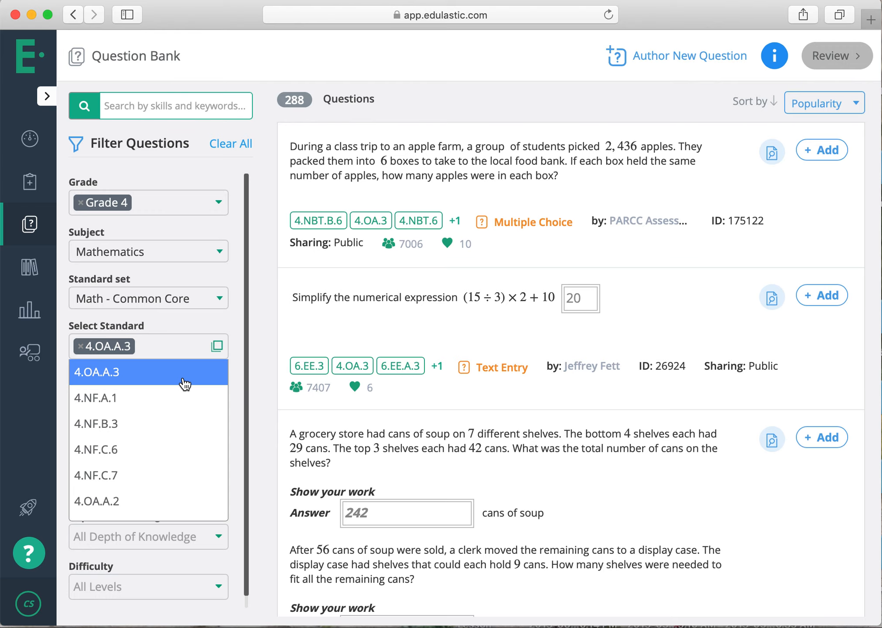
scroll(485, 272, down, 5)
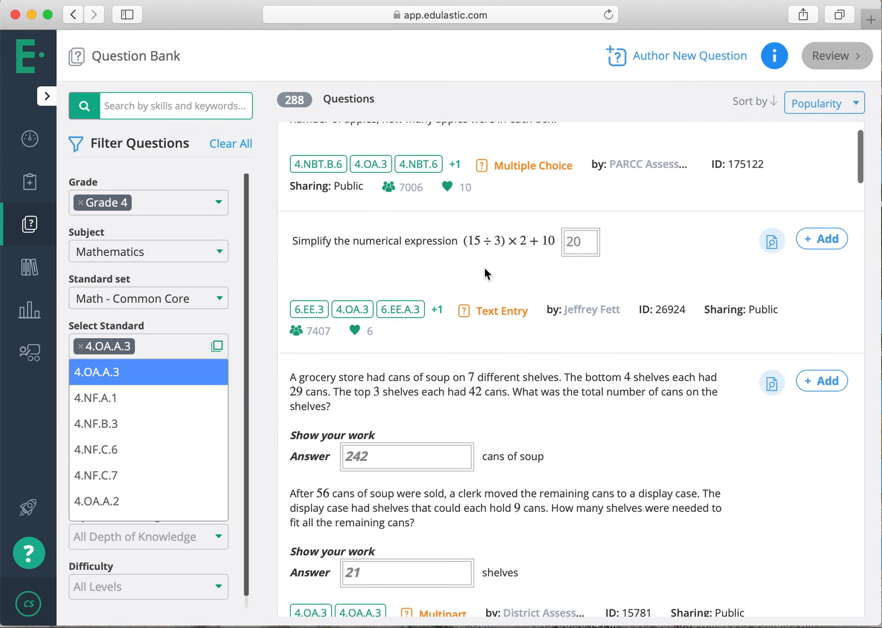
Filter the questions by depth of knowledge 2 - Skill/Concept and look through the matching items.
scroll(483, 266, down, 2)
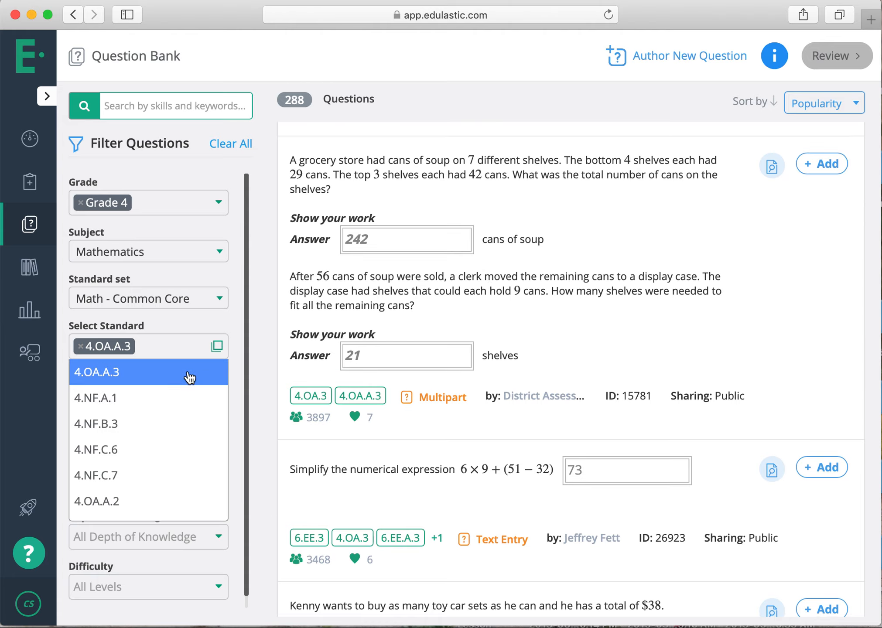
mouse_move(190, 377)
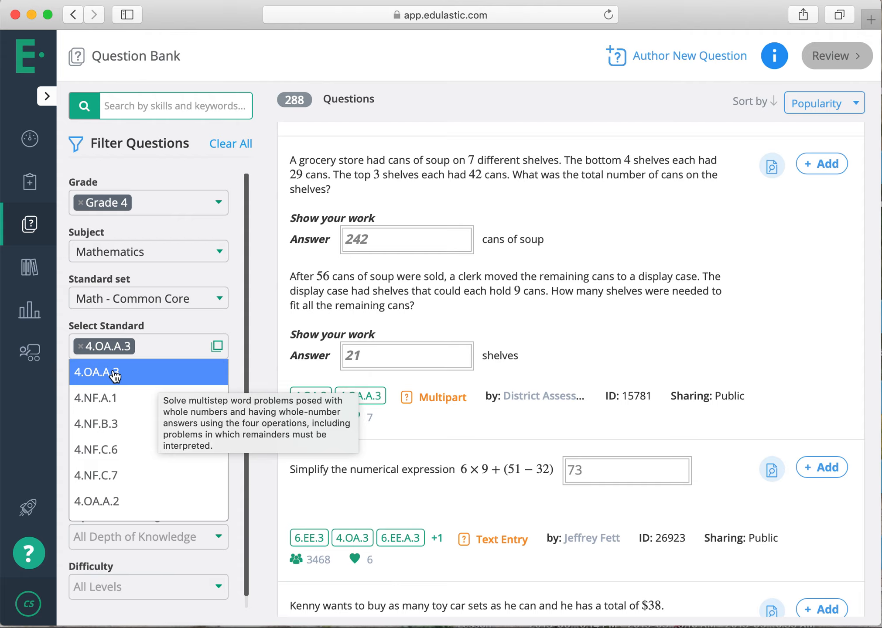
click(211, 528)
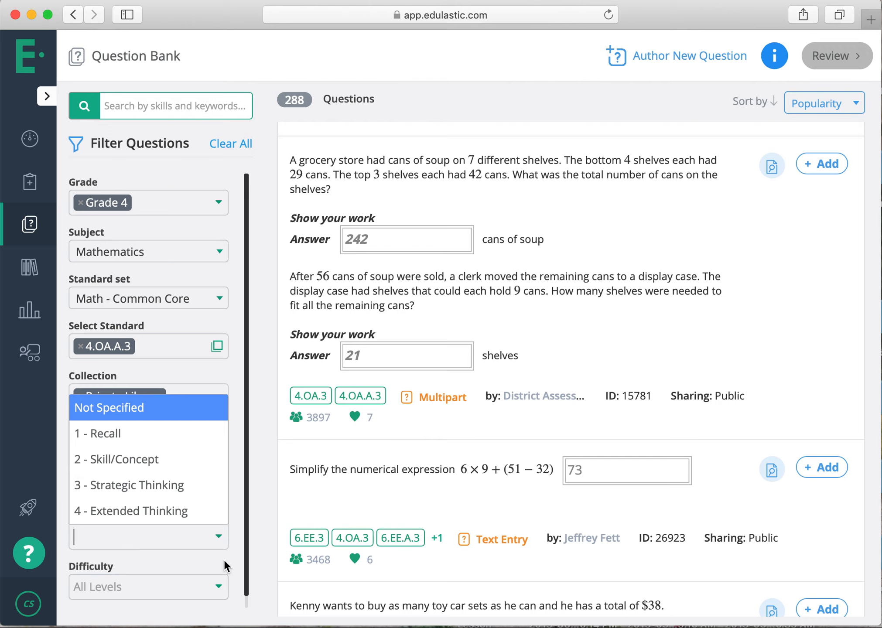
click(214, 475)
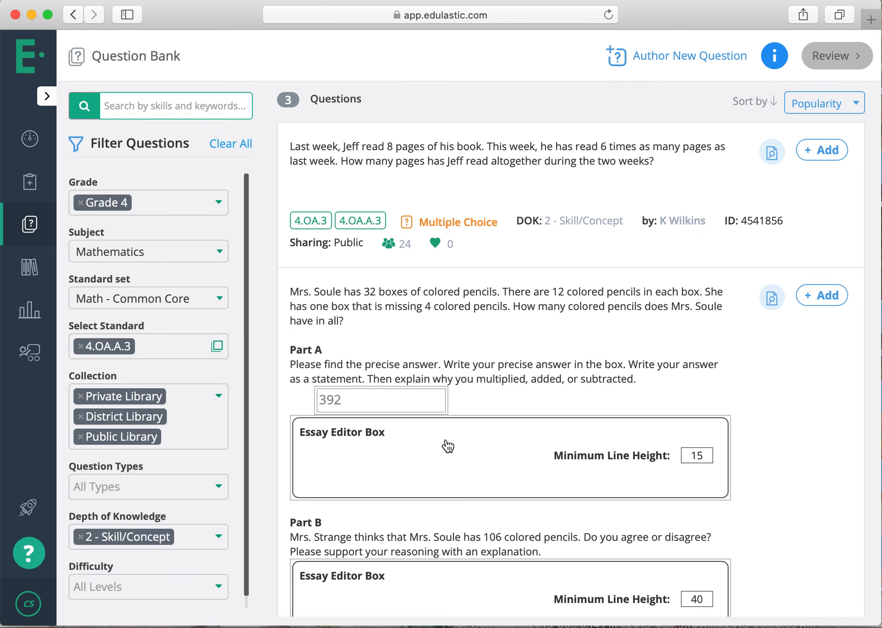
scroll(448, 446, down, 7)
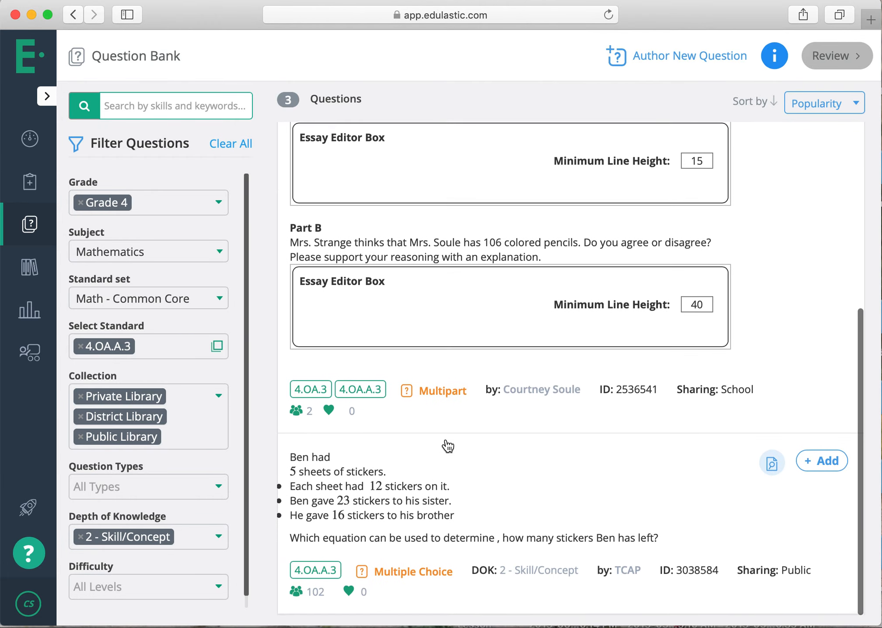
scroll(448, 446, up, 7)
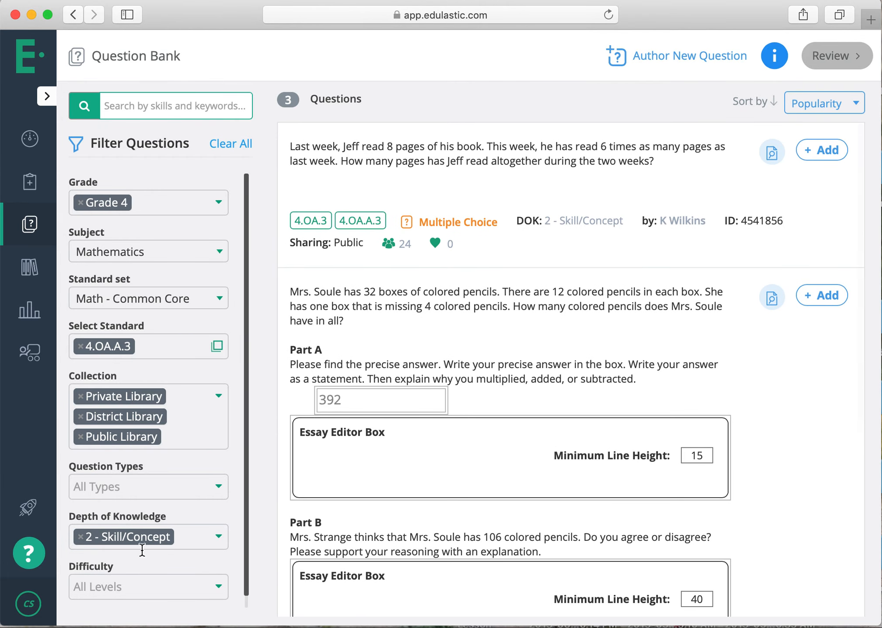
Add 1 - Recall to the depth of knowledge filter and remove both selected levels again.
click(212, 536)
click(185, 440)
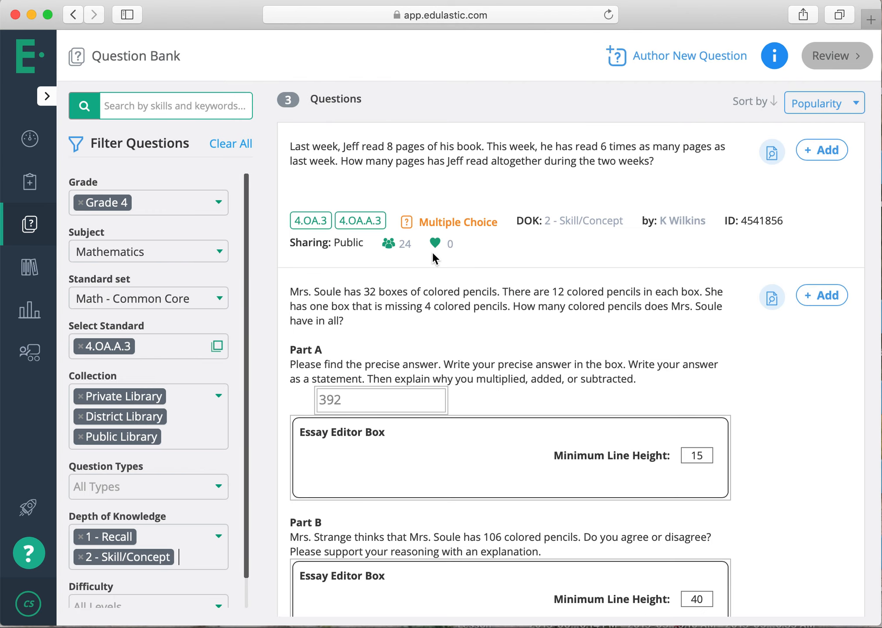
click(77, 557)
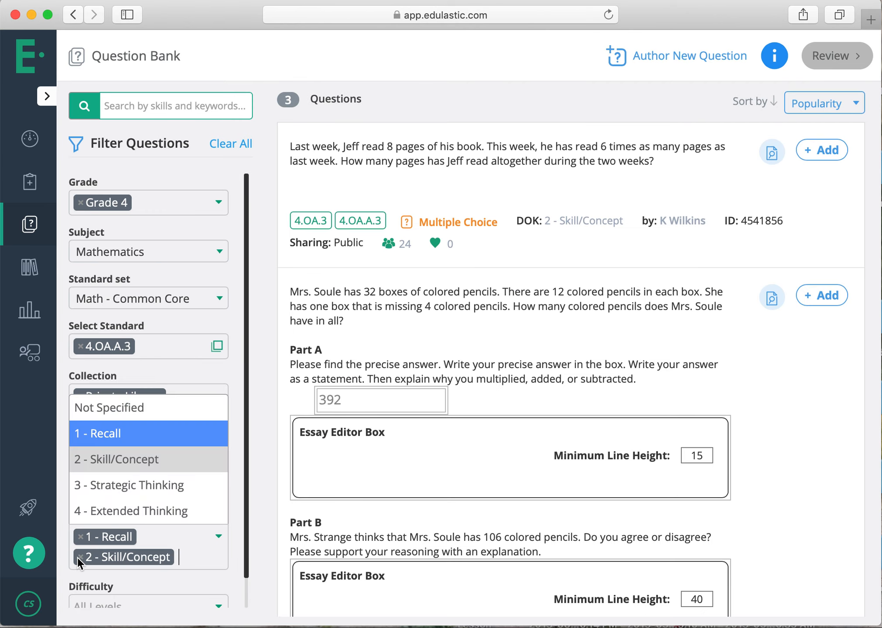
click(80, 557)
click(81, 537)
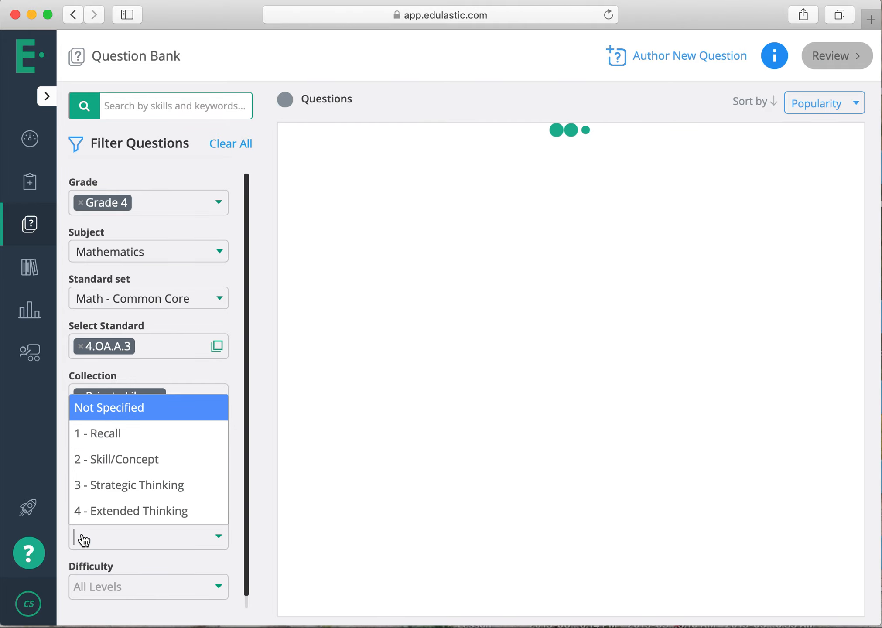
Add the apple farm, grocery store soup and Matching Tables planting questions to the assessment, and look through the rest of the page.
scroll(559, 345, down, 3)
scroll(560, 354, down, 20)
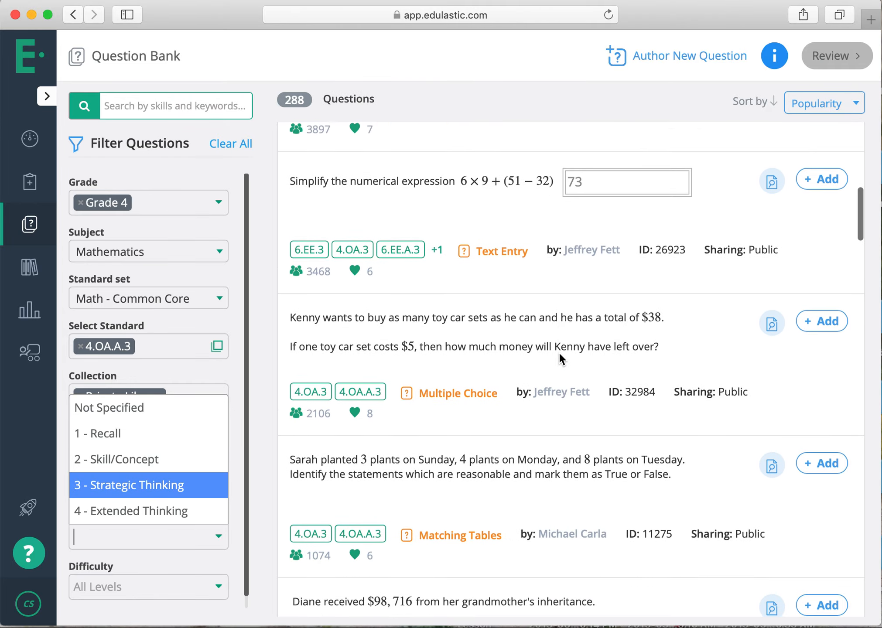
scroll(560, 354, up, 20)
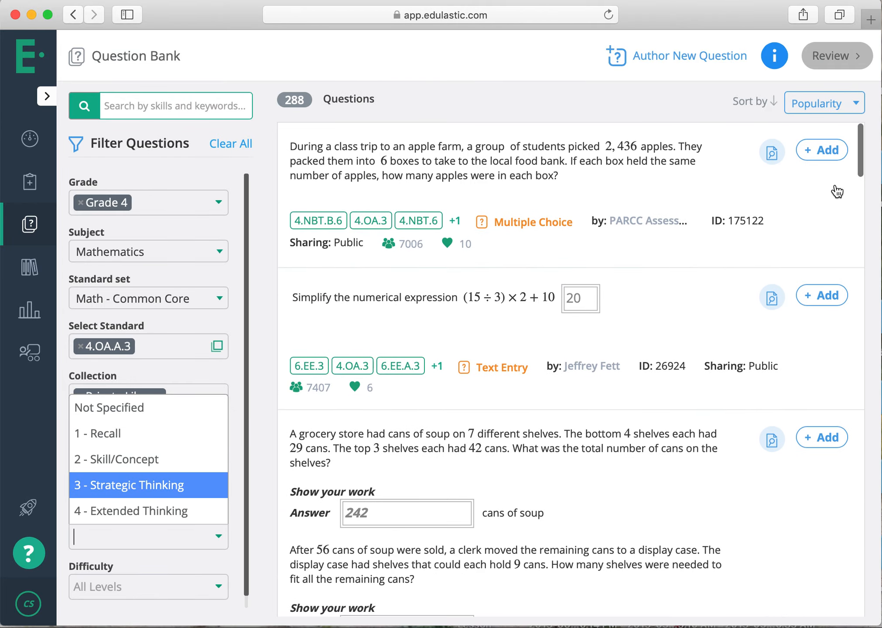
click(811, 150)
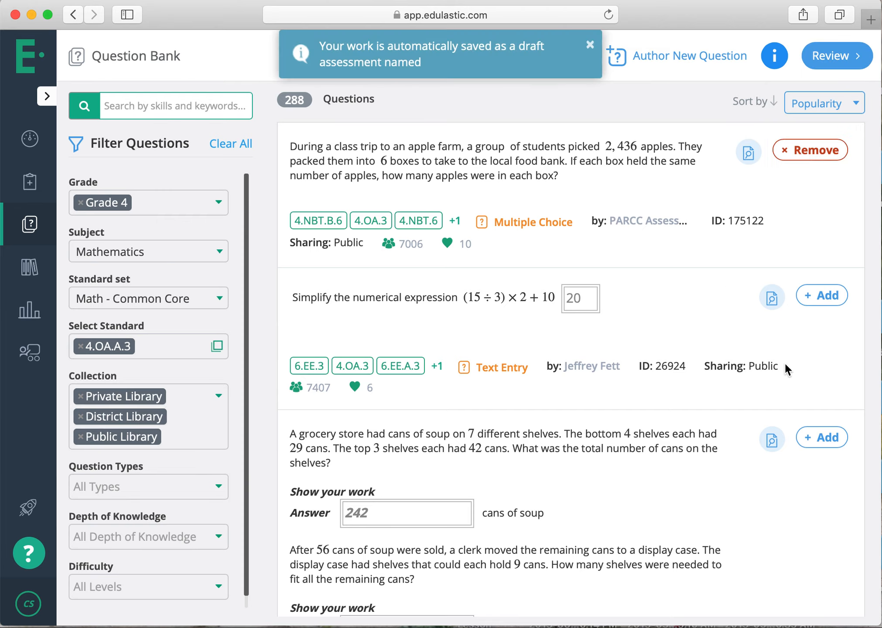
click(814, 429)
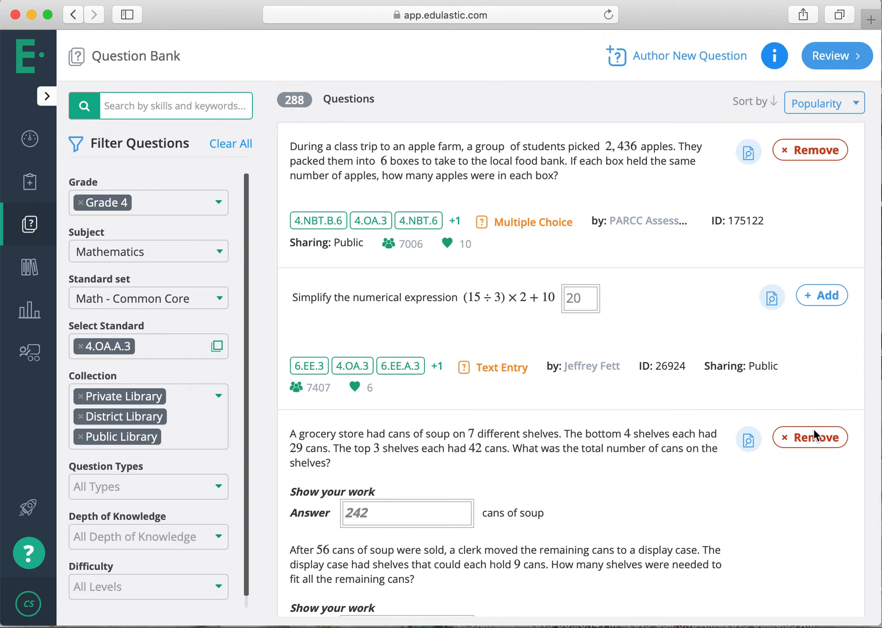
scroll(796, 537, down, 10)
click(806, 565)
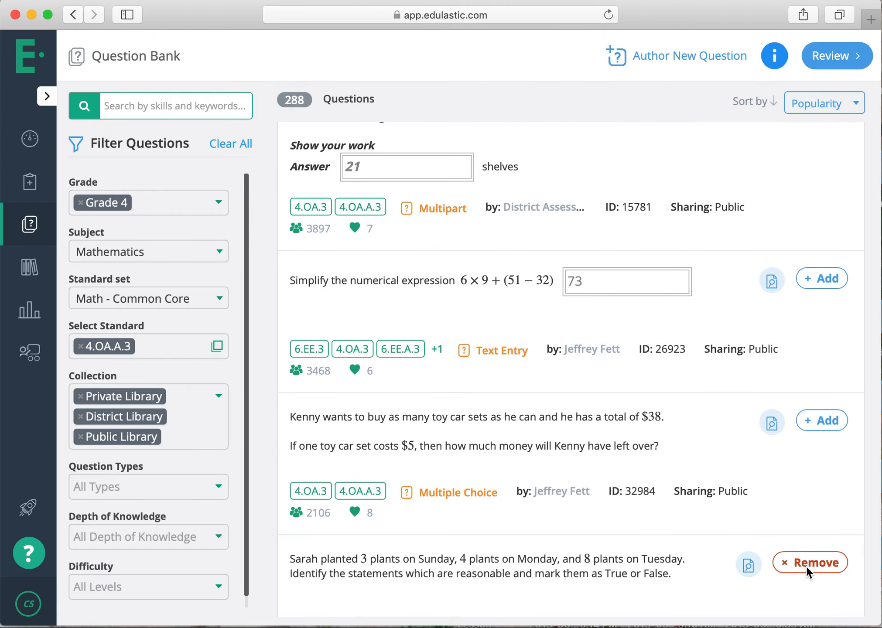
scroll(701, 480, down, 10)
scroll(700, 478, down, 10)
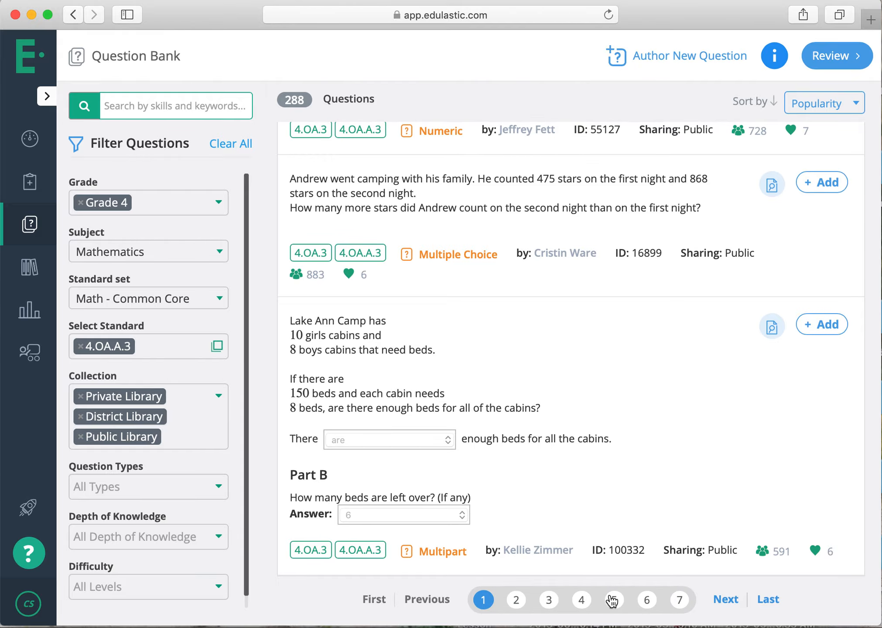
scroll(565, 396, up, 15)
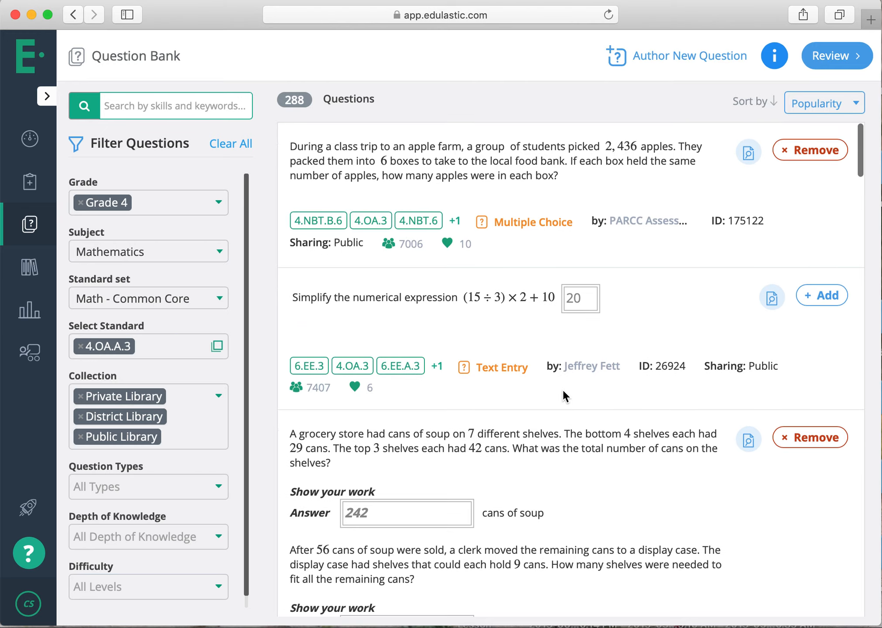
Start authoring a new question and review the Classic, Math Tech Enhanced and ELA Tech Enhanced question types.
click(663, 57)
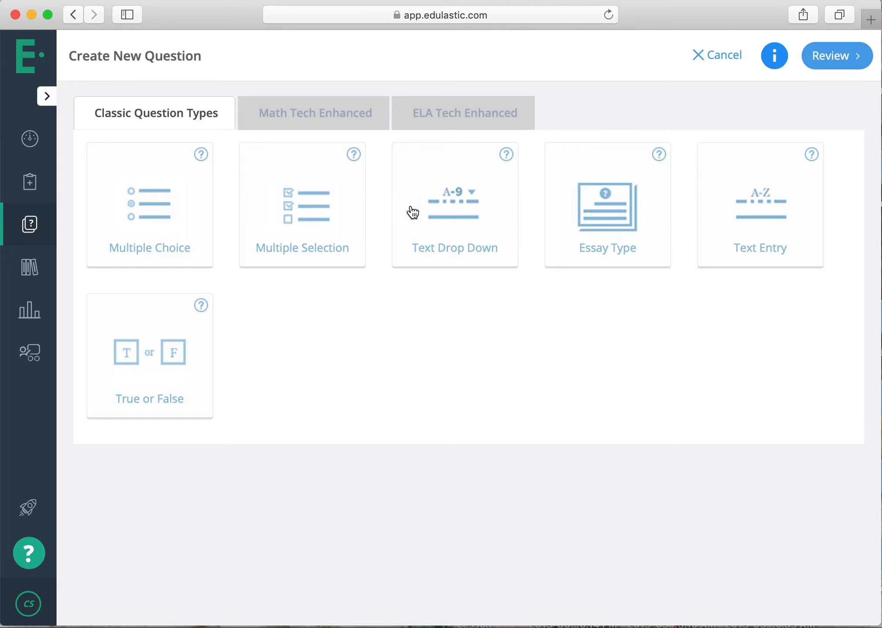
click(362, 118)
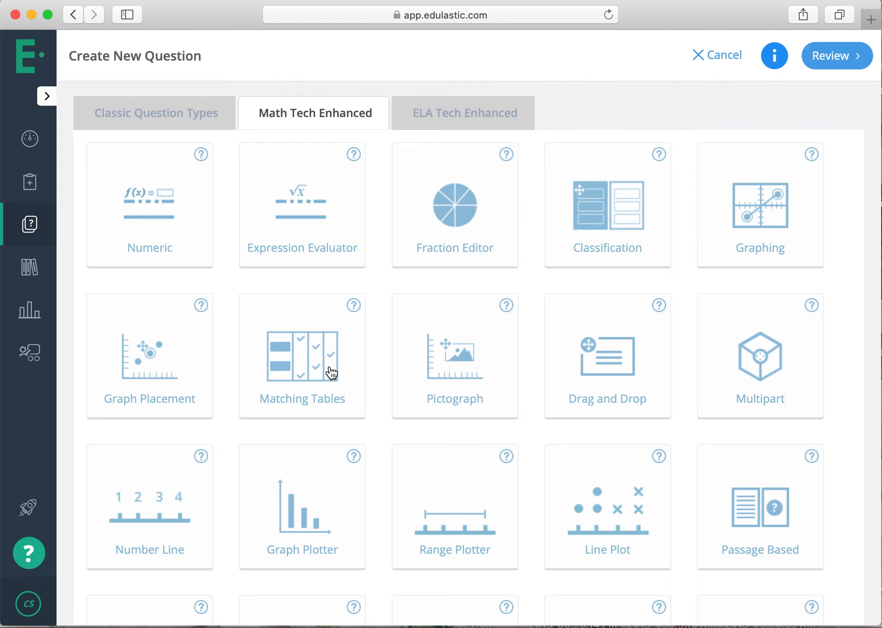
scroll(332, 372, down, 1)
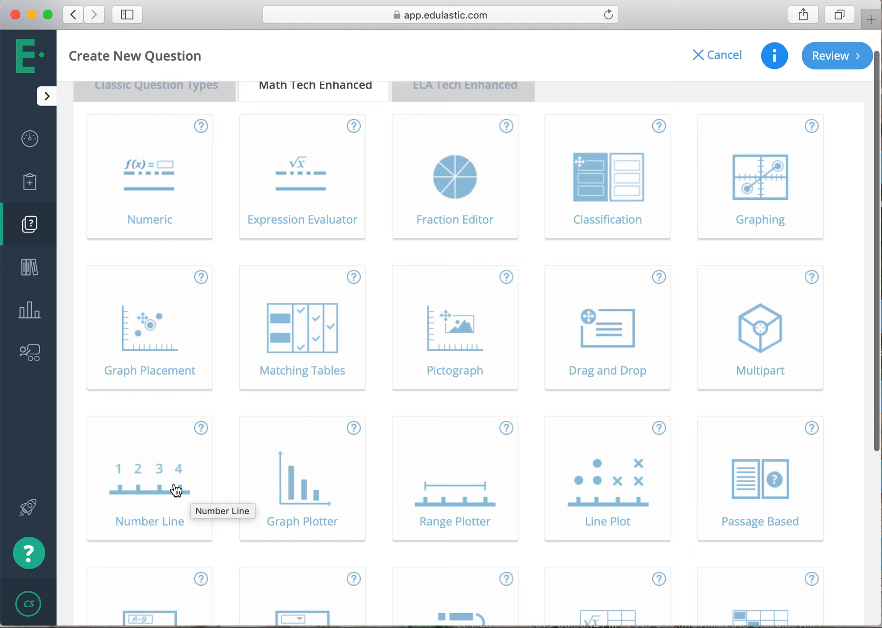
scroll(176, 490, down, 10)
scroll(176, 490, up, 12)
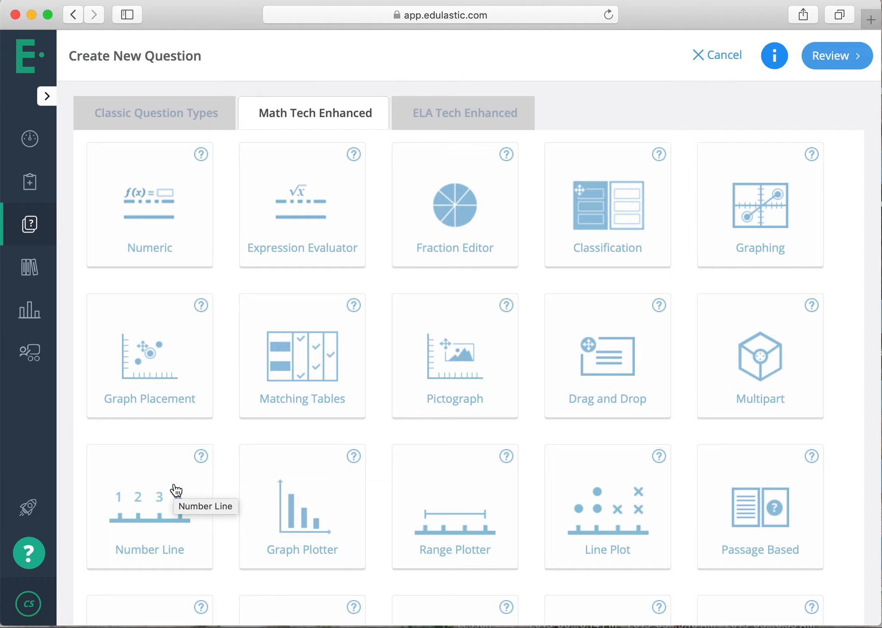
click(460, 124)
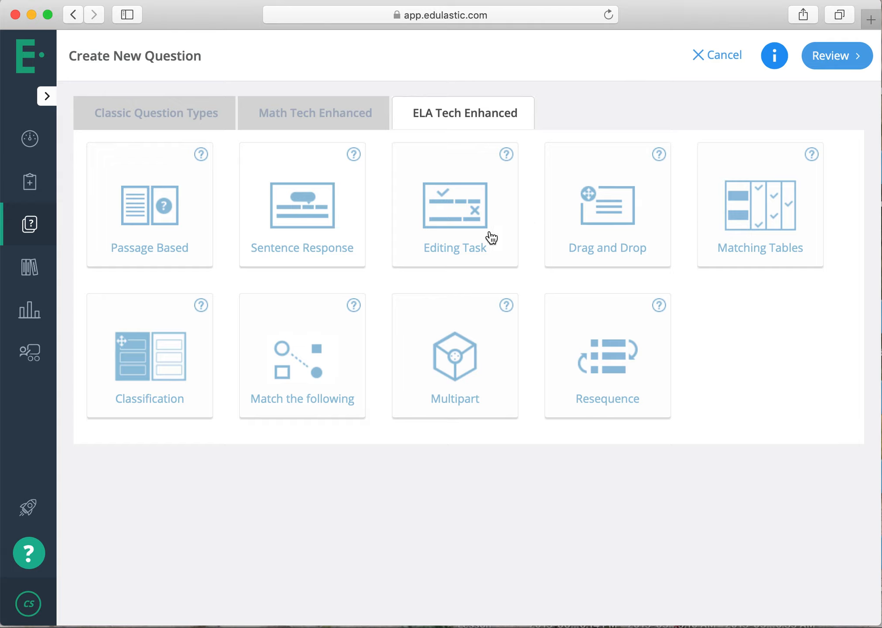
click(264, 114)
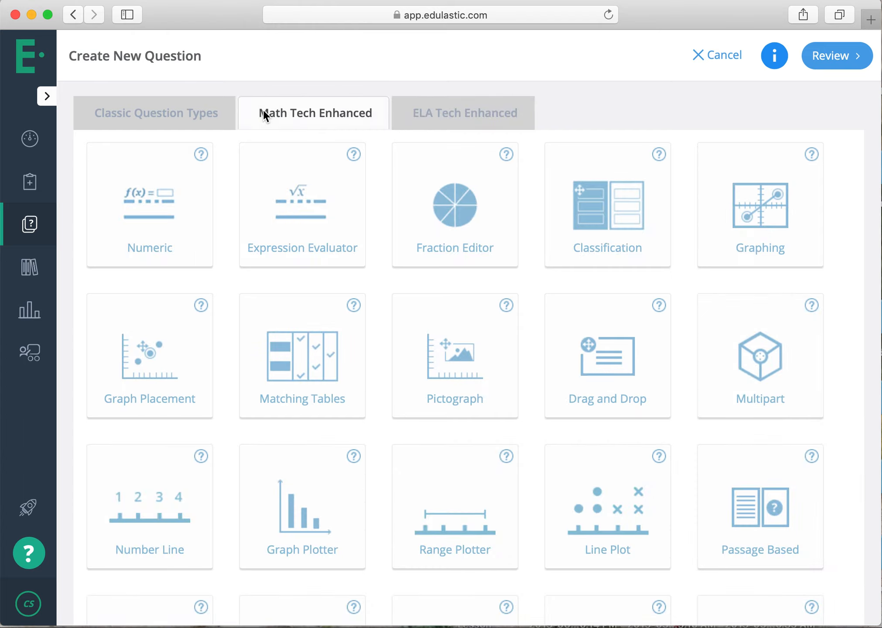
click(208, 112)
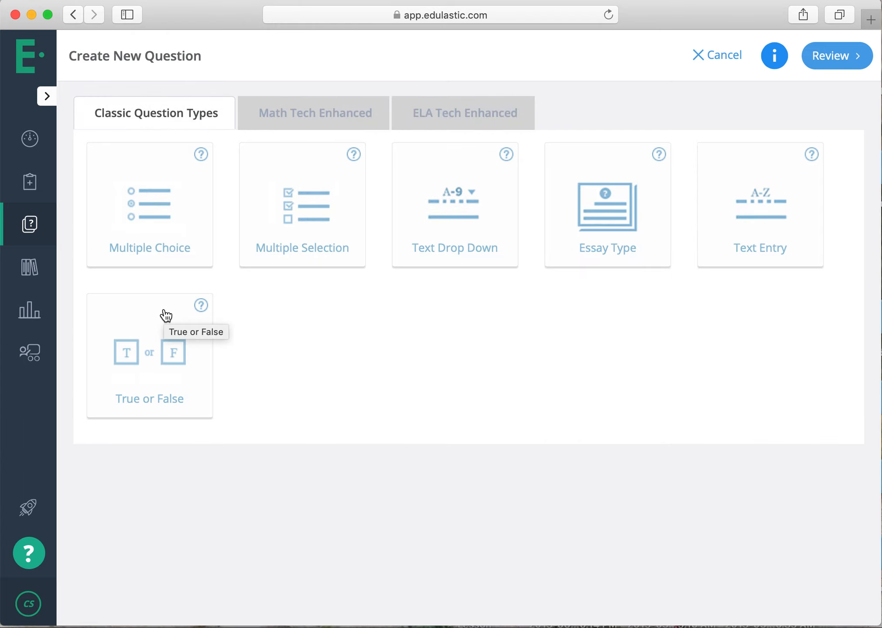
Open a new Multiple Choice question and examine its text, answer choice, standards, depth of knowledge, solution and hint fields.
click(203, 233)
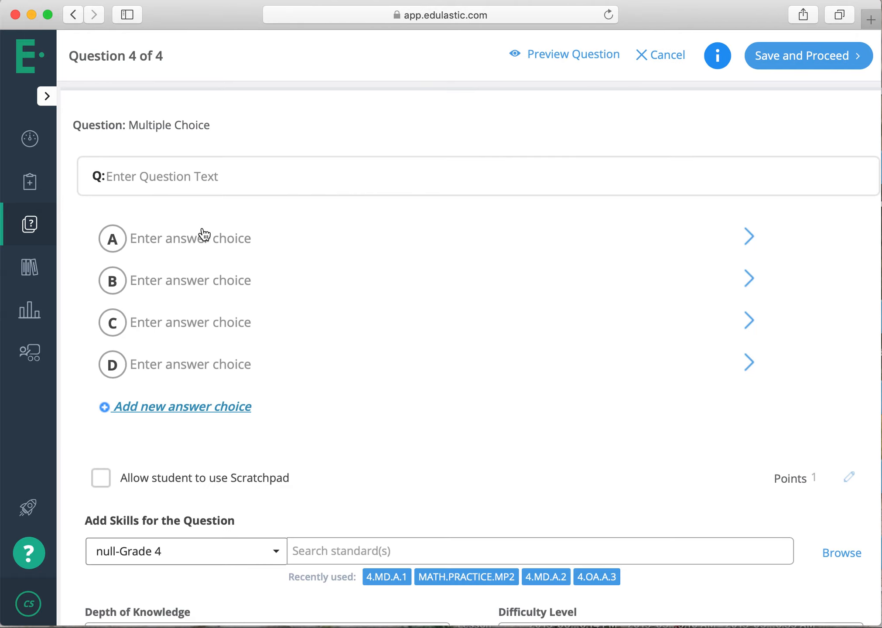
click(232, 171)
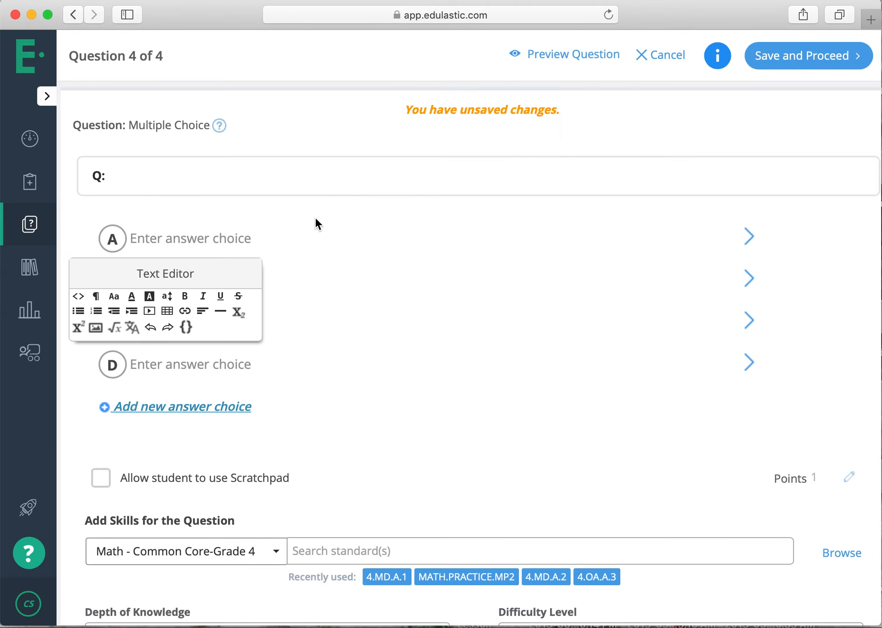
click(349, 212)
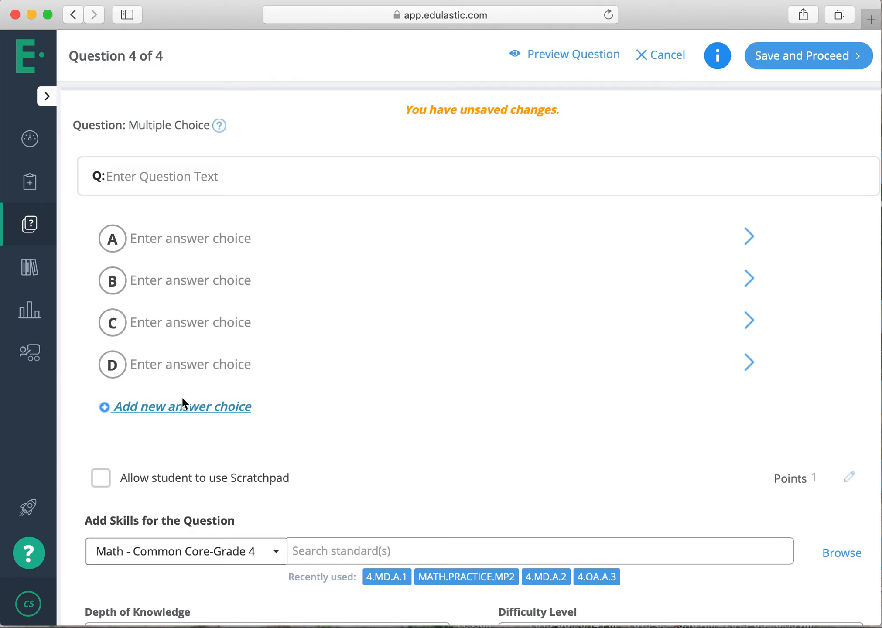
scroll(106, 415, down, 2)
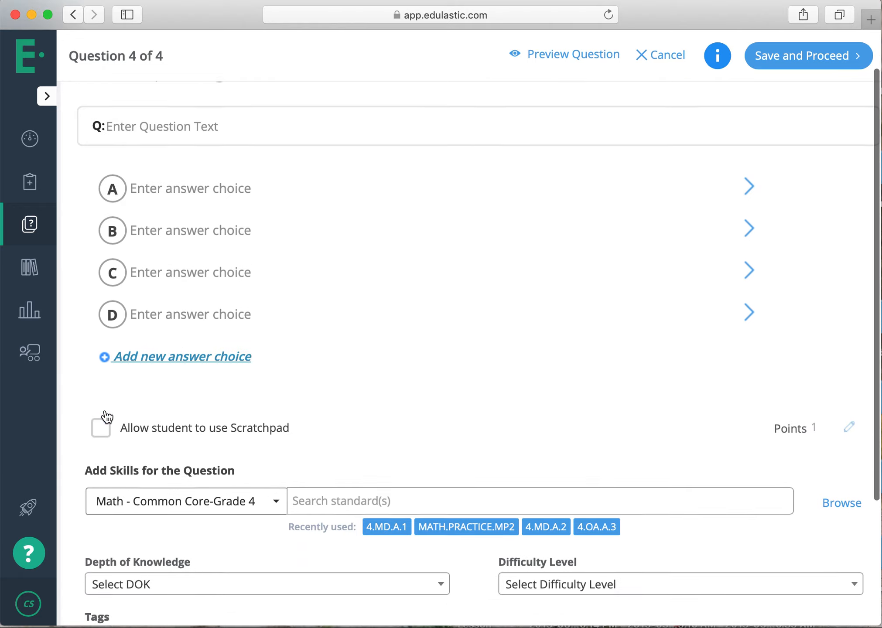
scroll(106, 416, down, 2)
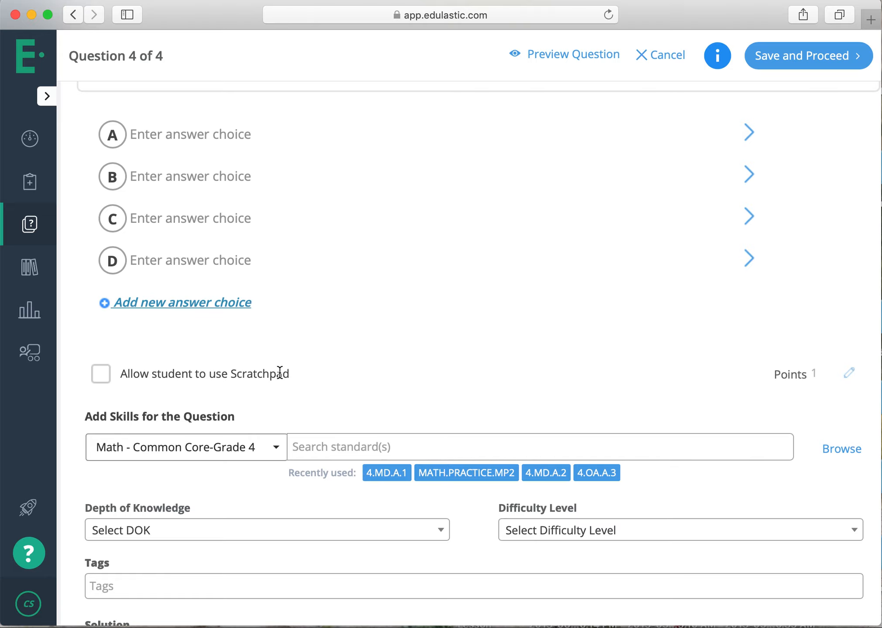
scroll(279, 373, down, 3)
click(298, 418)
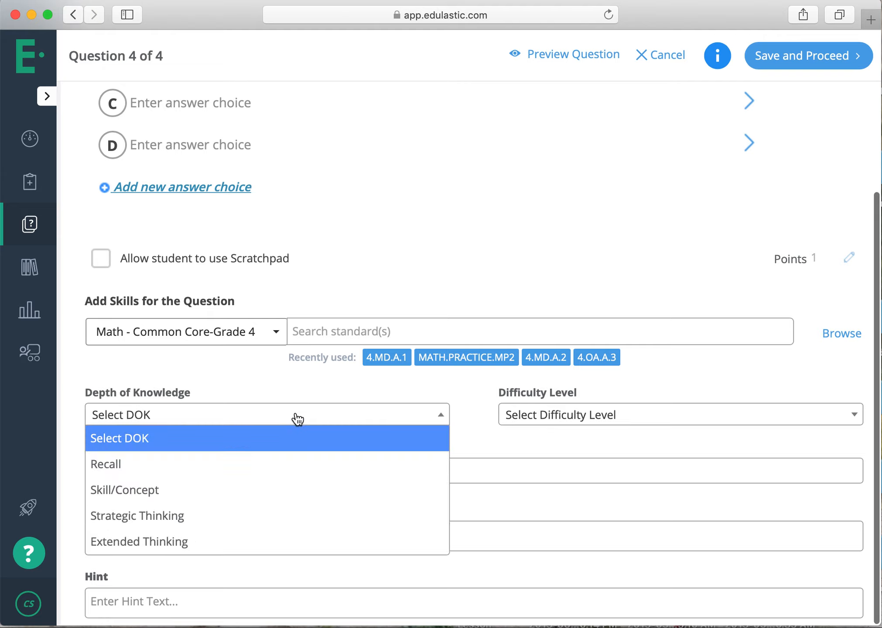
click(297, 417)
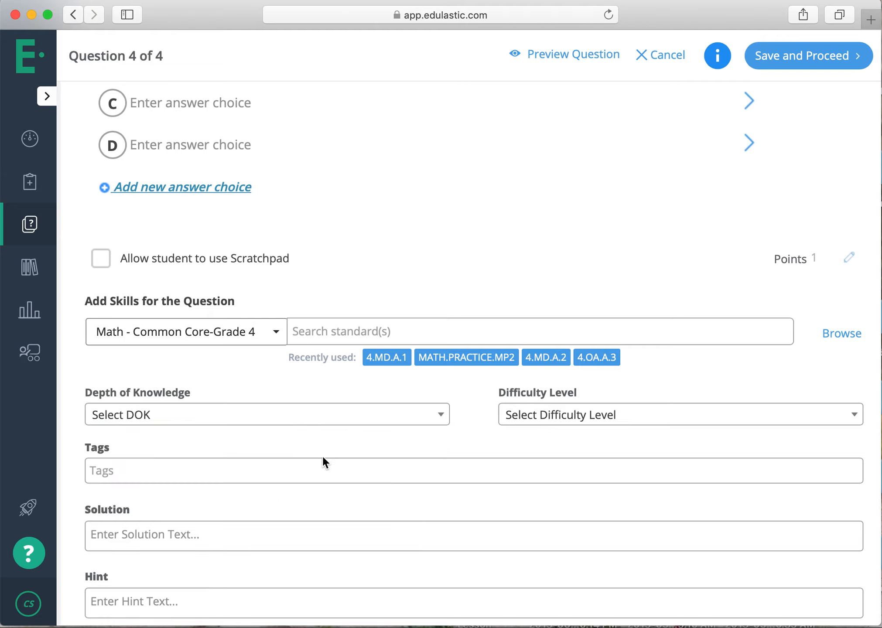
scroll(323, 457, up, 6)
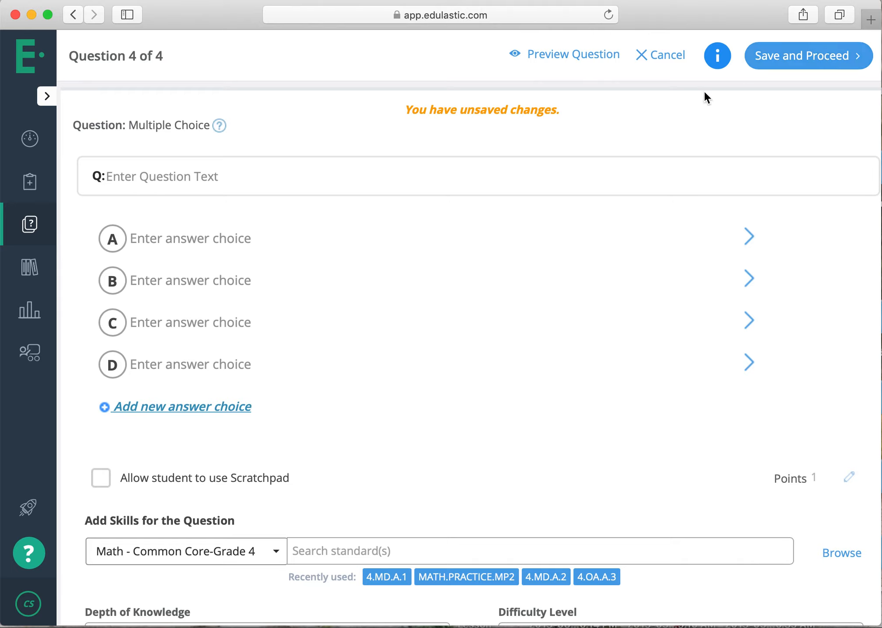
Try to save the blank Multiple Choice question, and cancel it to return to the Question Bank.
click(806, 58)
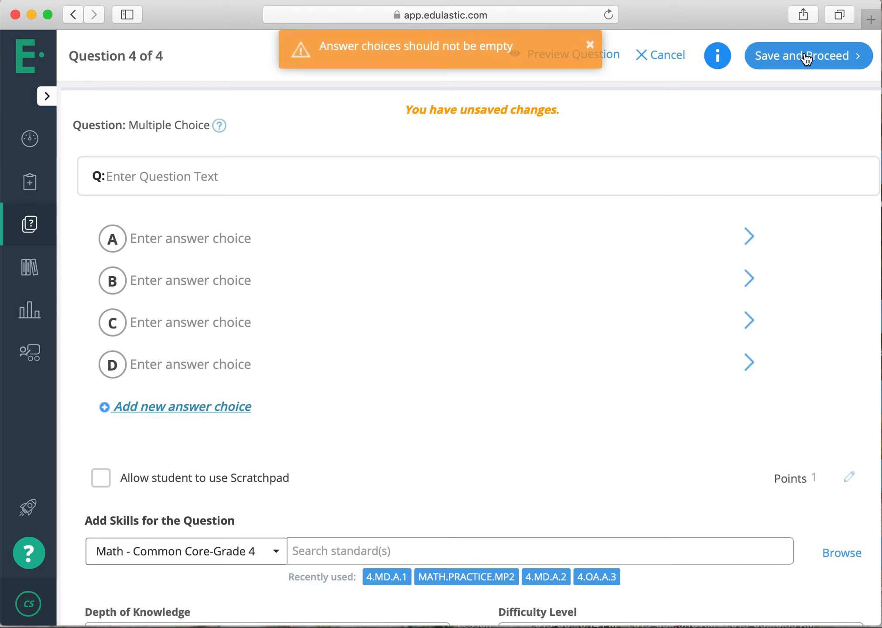
click(390, 283)
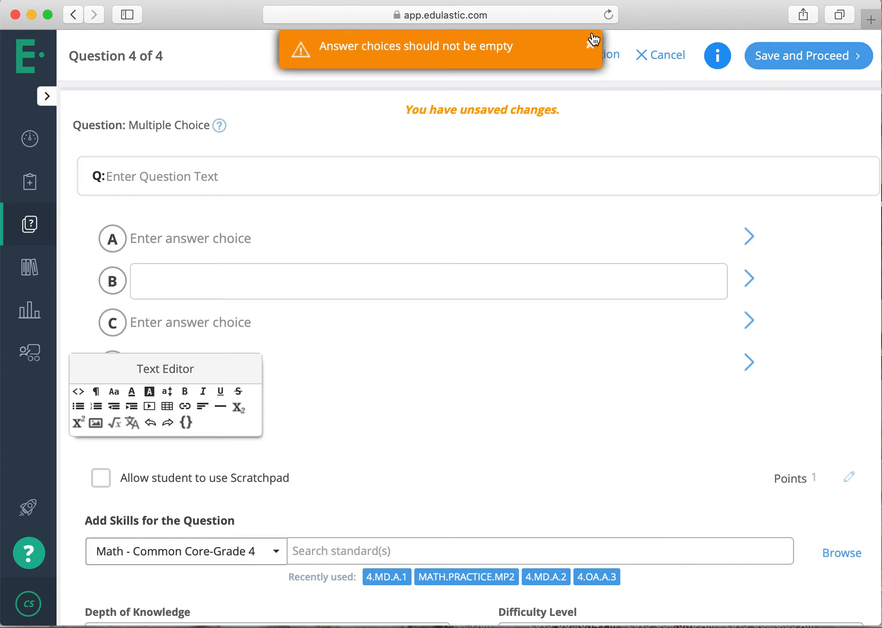
click(592, 45)
click(596, 55)
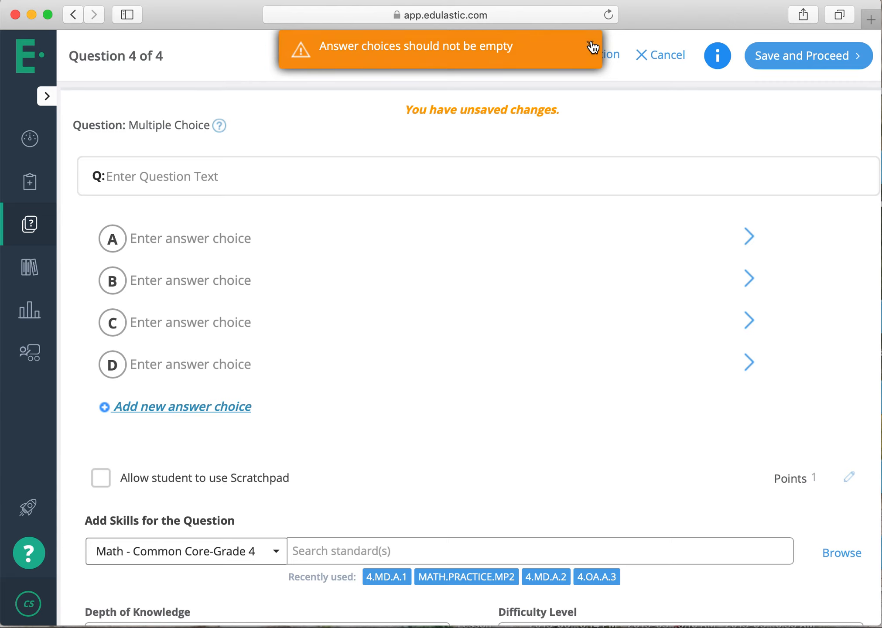
click(590, 45)
click(637, 57)
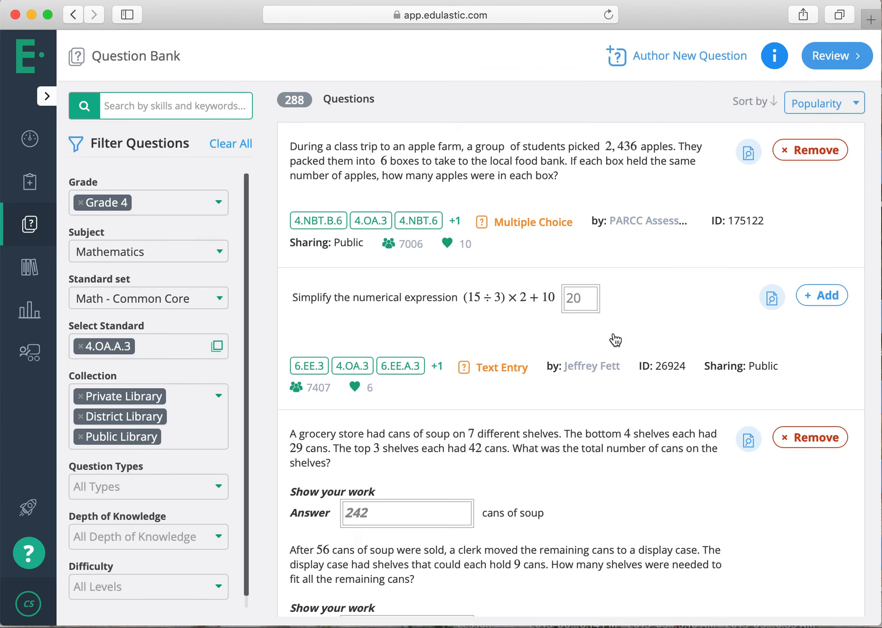
Open the review of the selected questions and name the assessment "math 4th".
scroll(616, 340, down, 8)
click(837, 55)
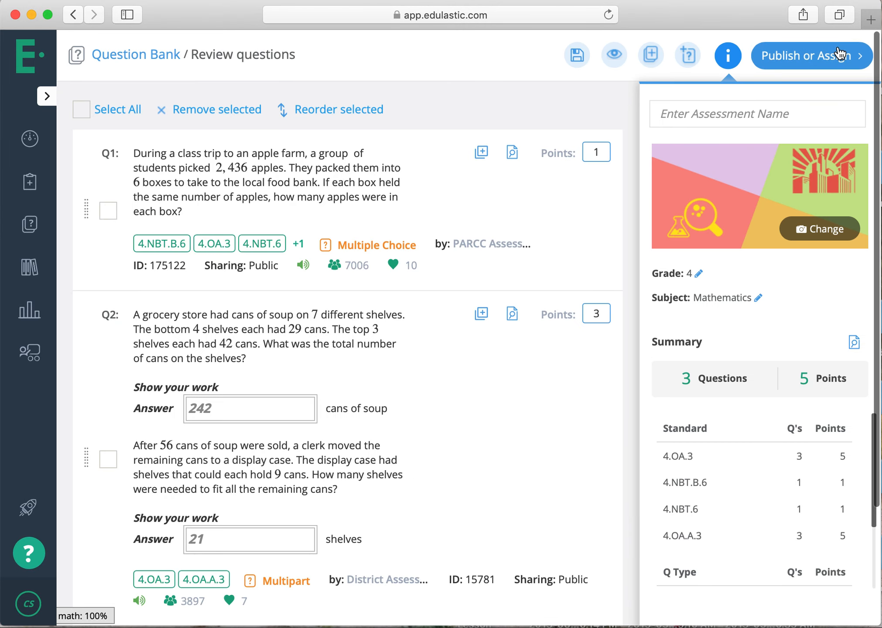
click(800, 113)
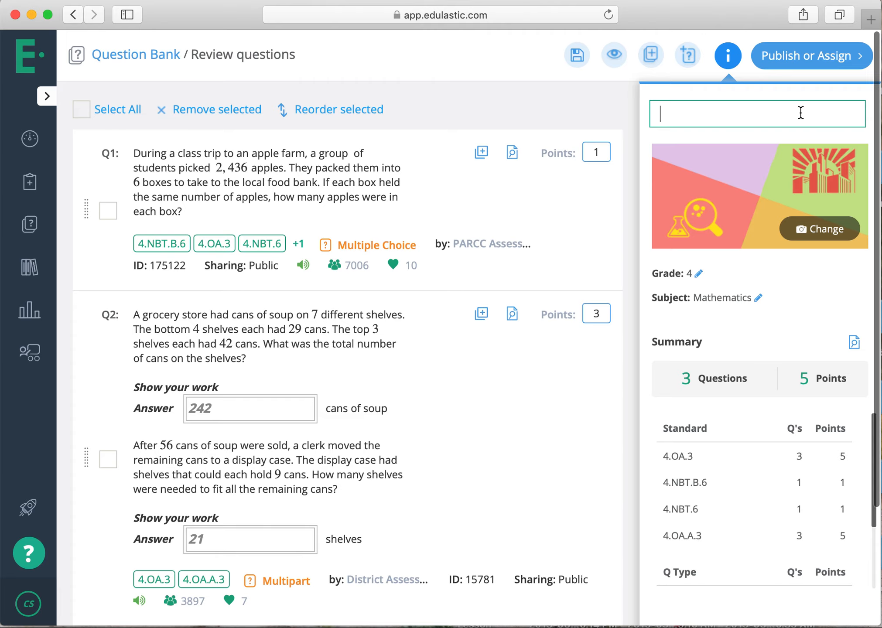
text(math 4th)
click(791, 254)
Review the questions and summary, and assign the assessment to all students in the Room 27 4th Grade class.
scroll(791, 255, down, 5)
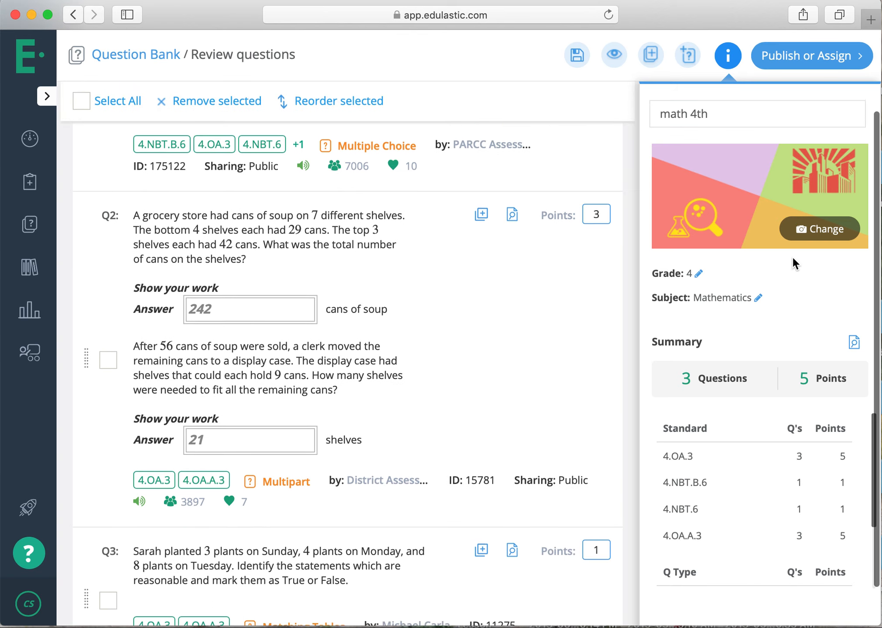
scroll(553, 379, down, 2)
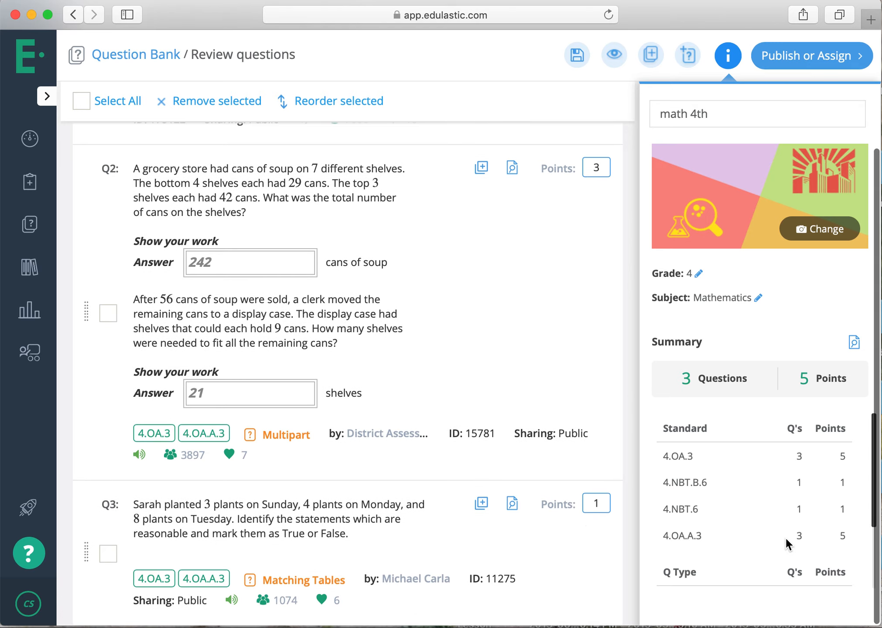
scroll(657, 529, down, 1)
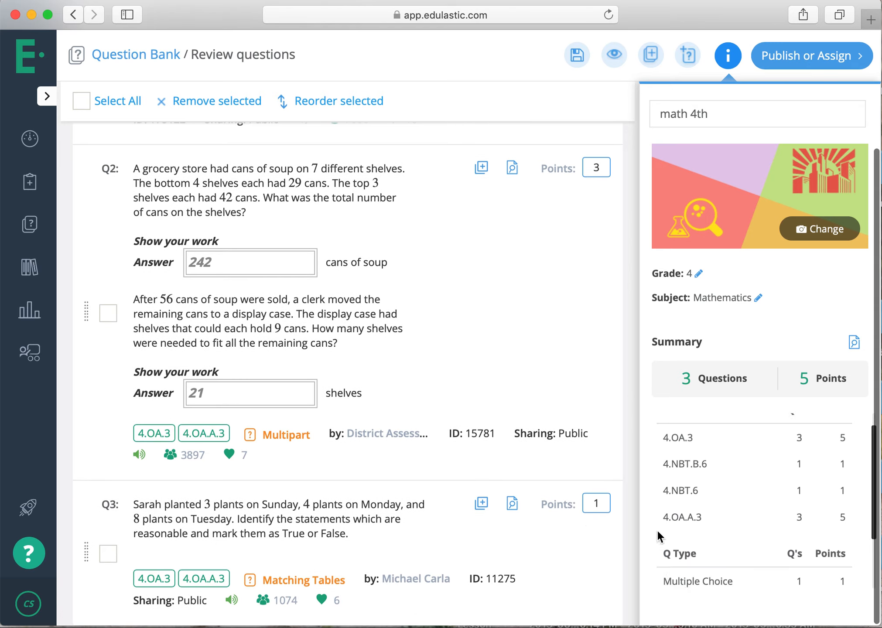
scroll(657, 529, down, 4)
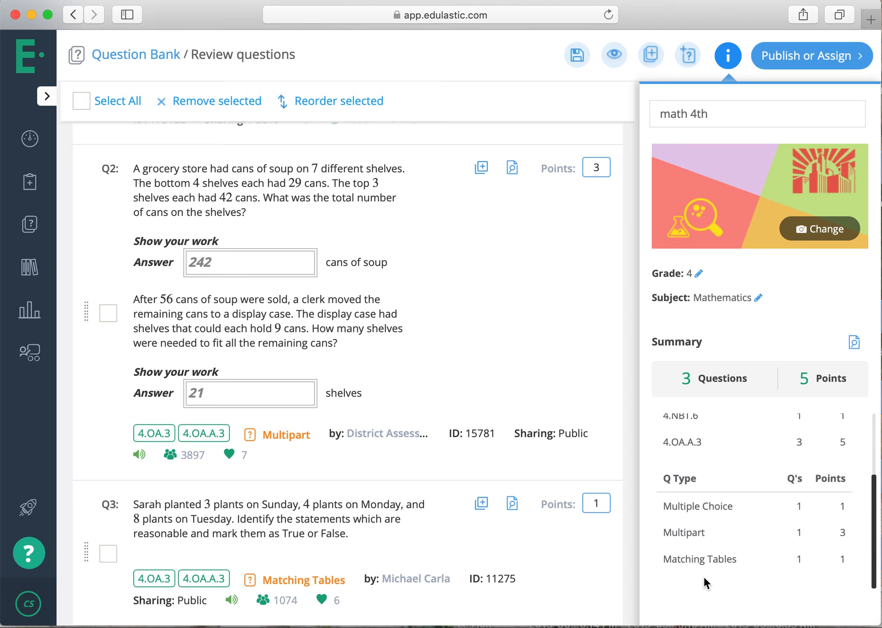
scroll(799, 504, up, 5)
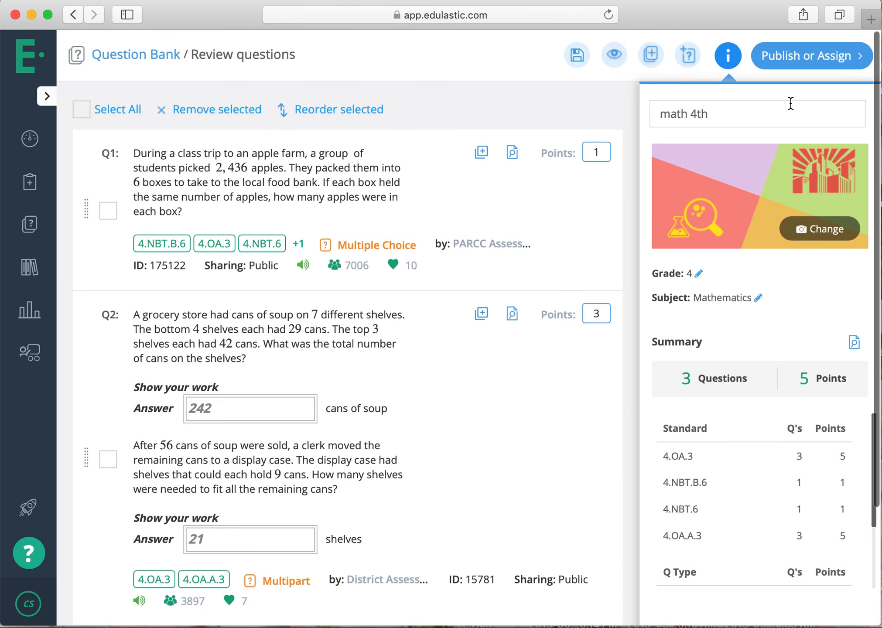
click(805, 55)
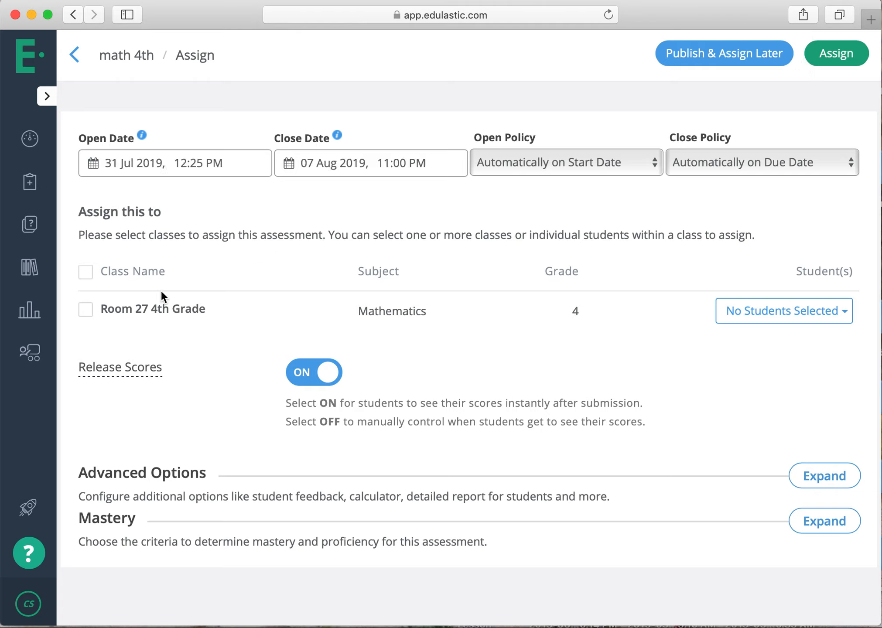
click(86, 310)
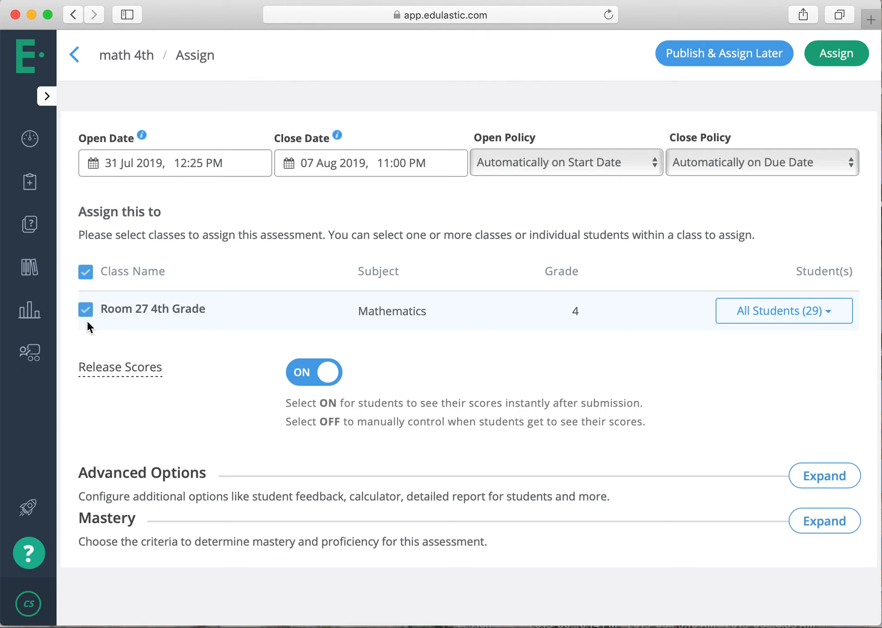
click(863, 53)
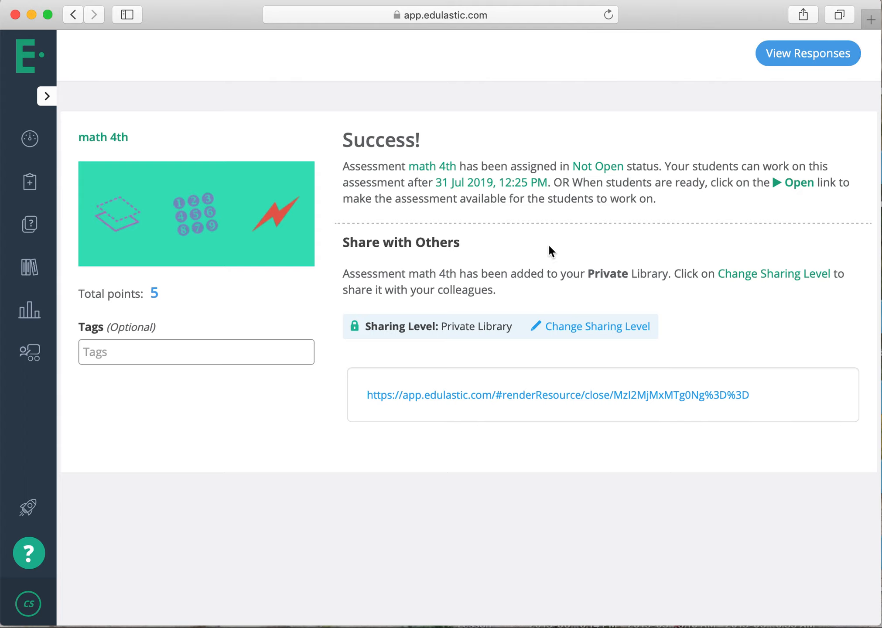
Look over the sharing level options without changing them, and highlight the assessment's share link.
click(553, 328)
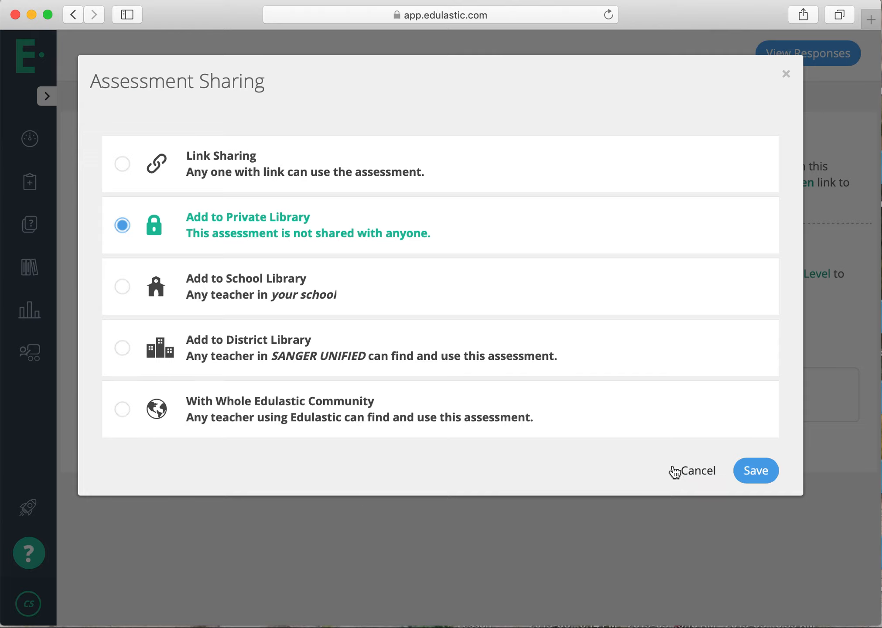
click(693, 478)
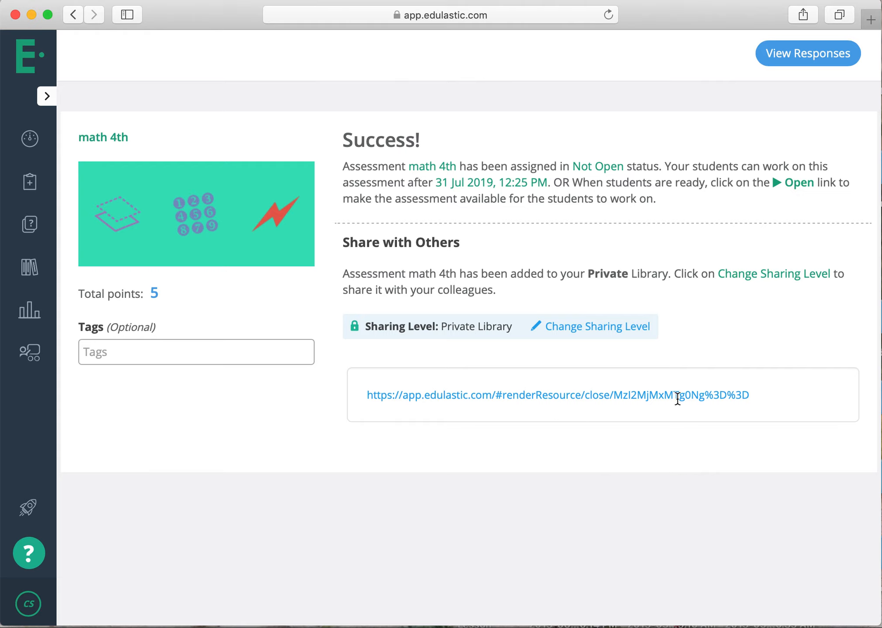
drag(760, 389, 366, 394)
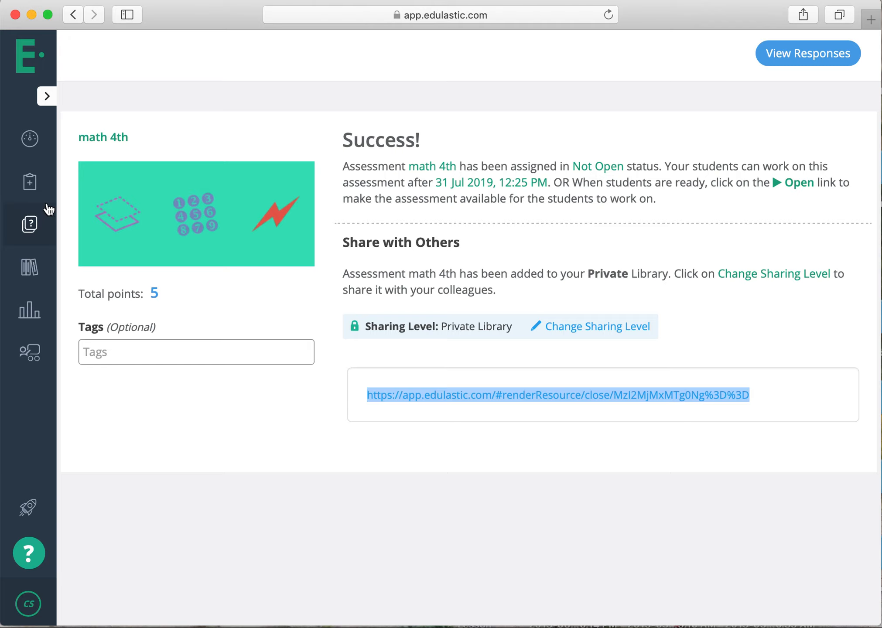
Share the math 4th assessment to Google Classroom as a new assignment for Room 27 4th Grade.
click(36, 186)
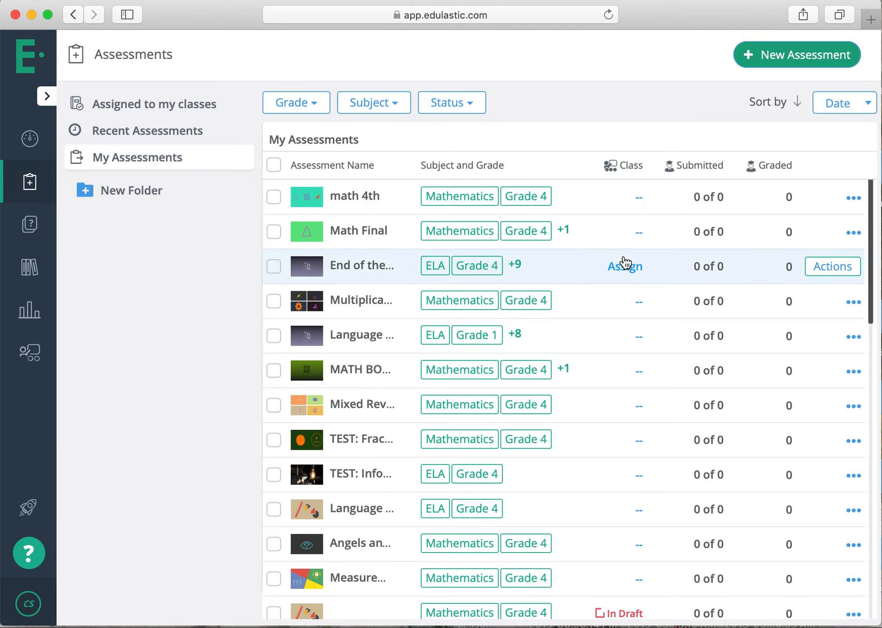
click(834, 199)
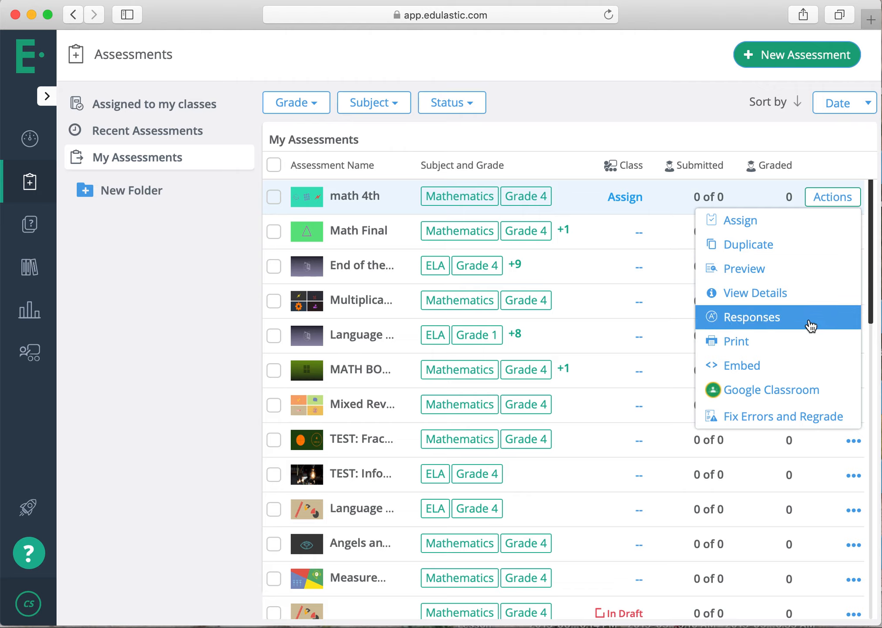
click(800, 399)
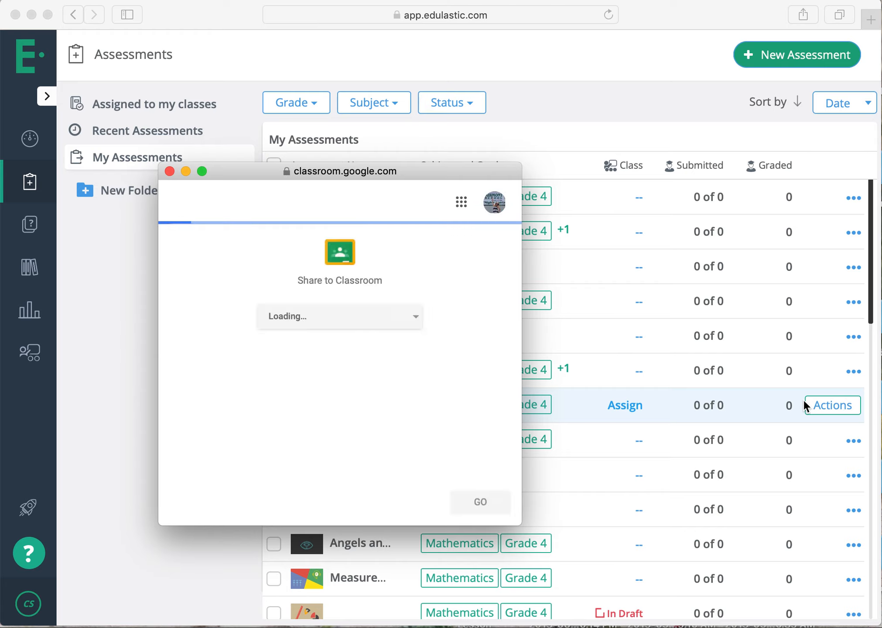
click(381, 328)
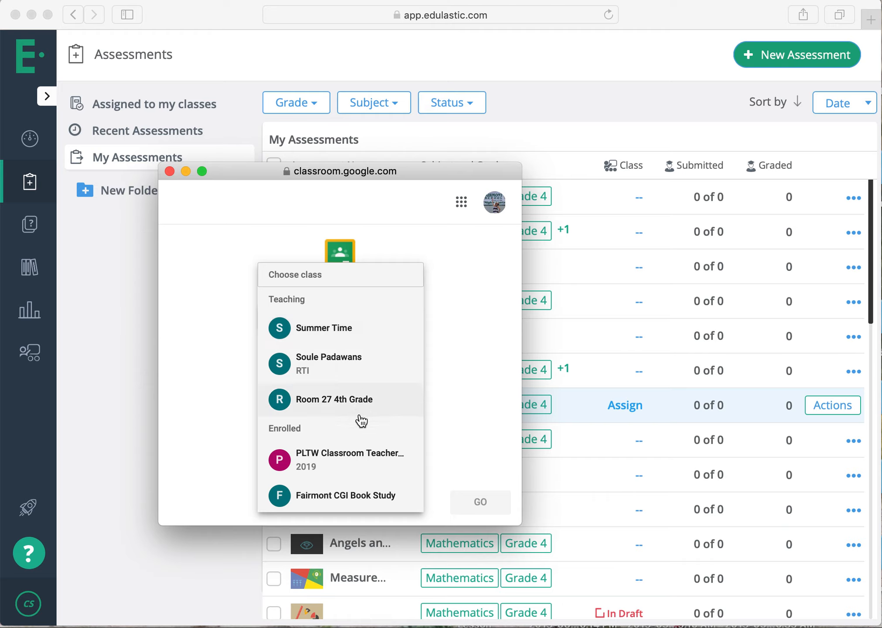
click(366, 401)
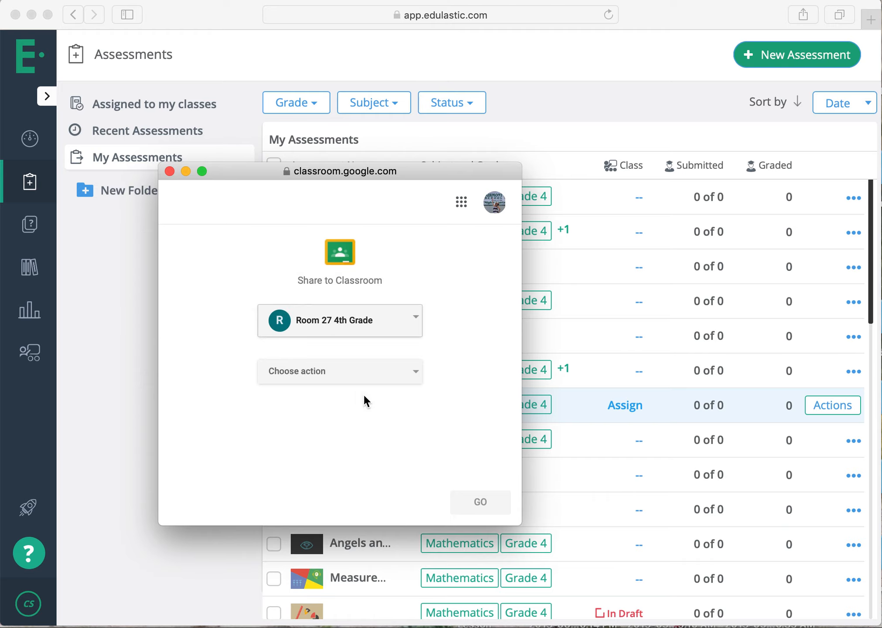
click(368, 375)
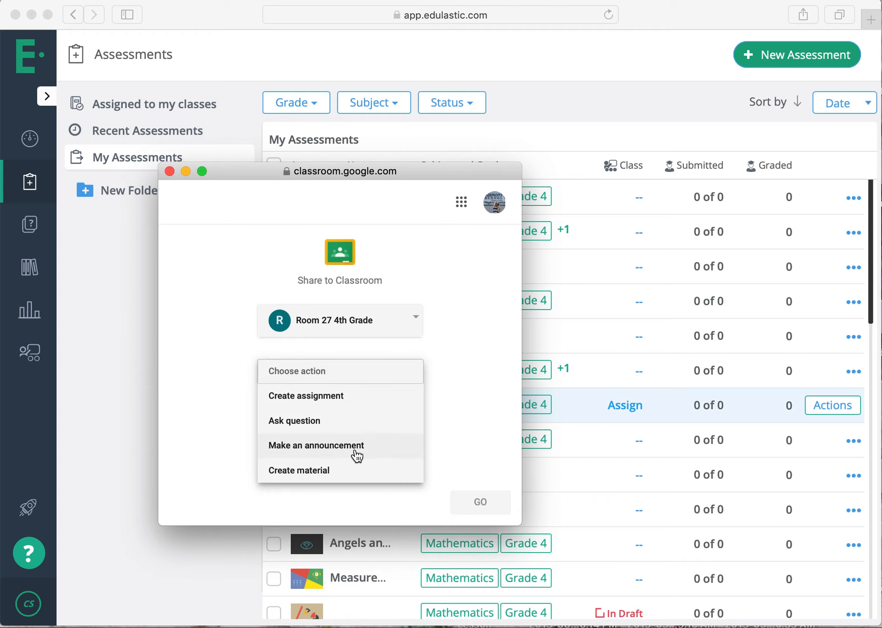
click(357, 407)
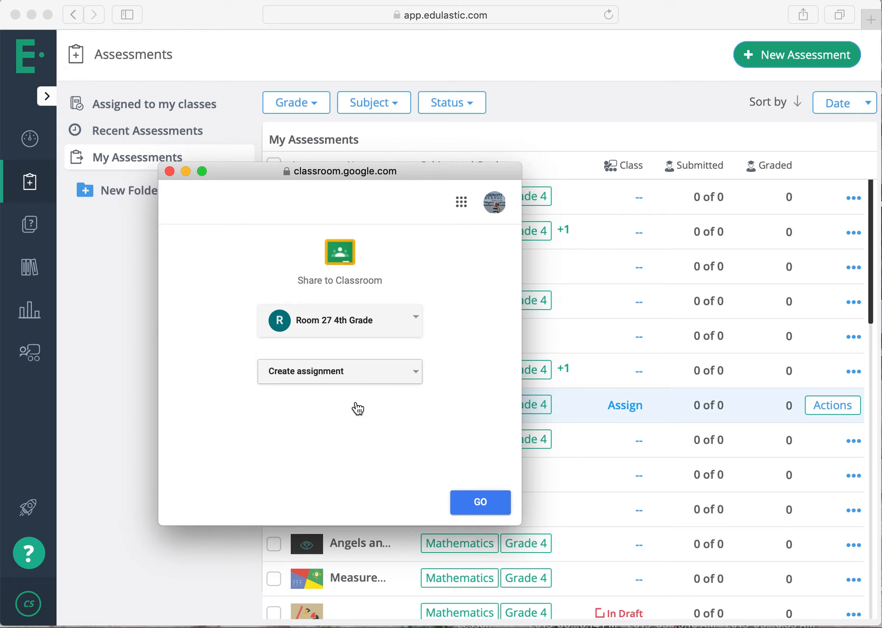
click(466, 515)
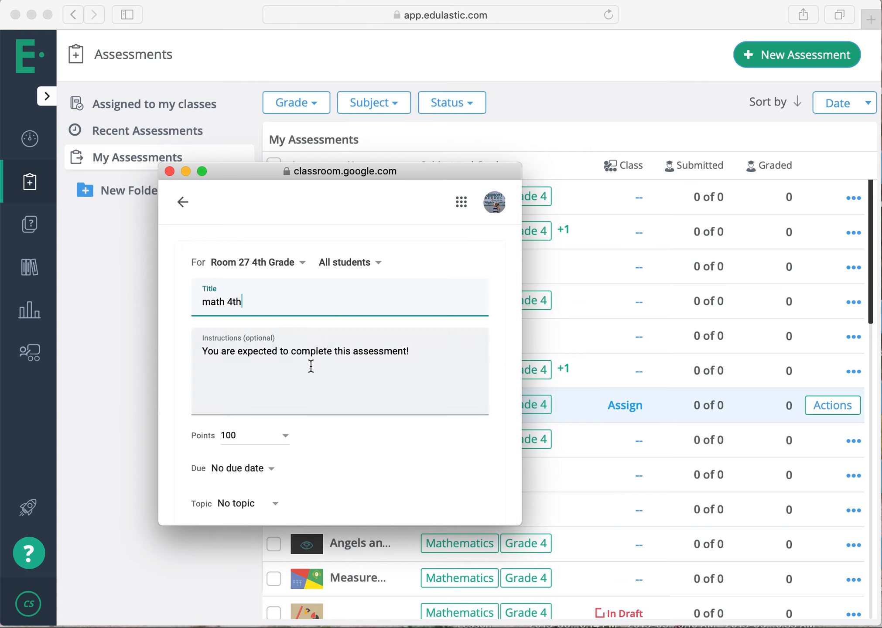
Set the assignment to 5 points, due Aug 23, 2019, under the Math Work topic.
click(239, 432)
text(5)
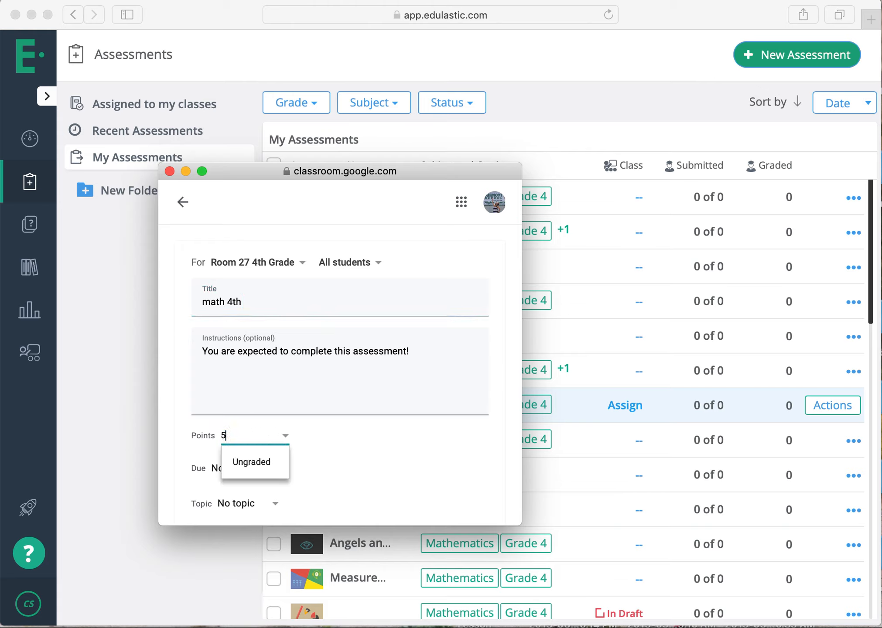
scroll(262, 392, down, 3)
click(270, 376)
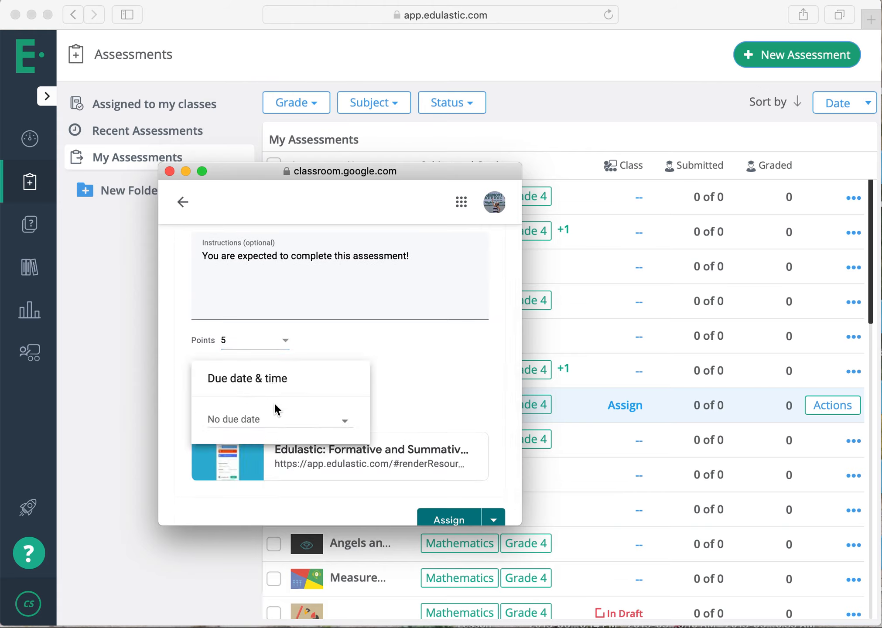
click(277, 419)
click(327, 489)
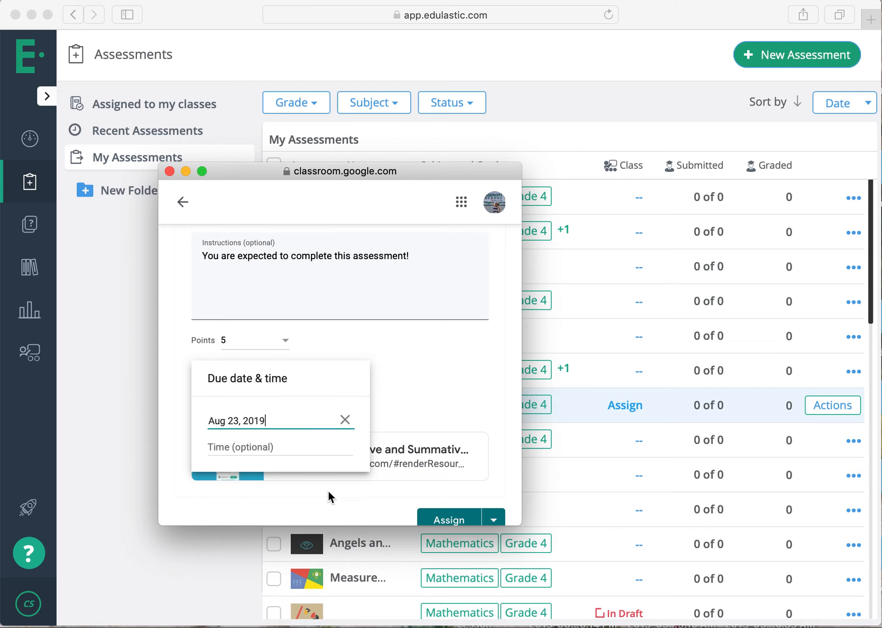
click(401, 419)
click(274, 410)
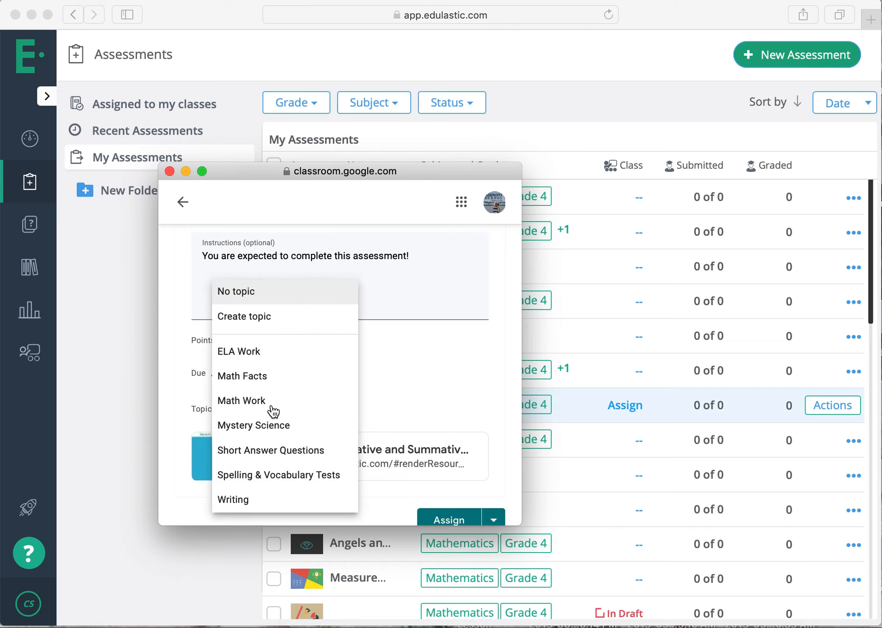
click(274, 411)
scroll(393, 466, down, 1)
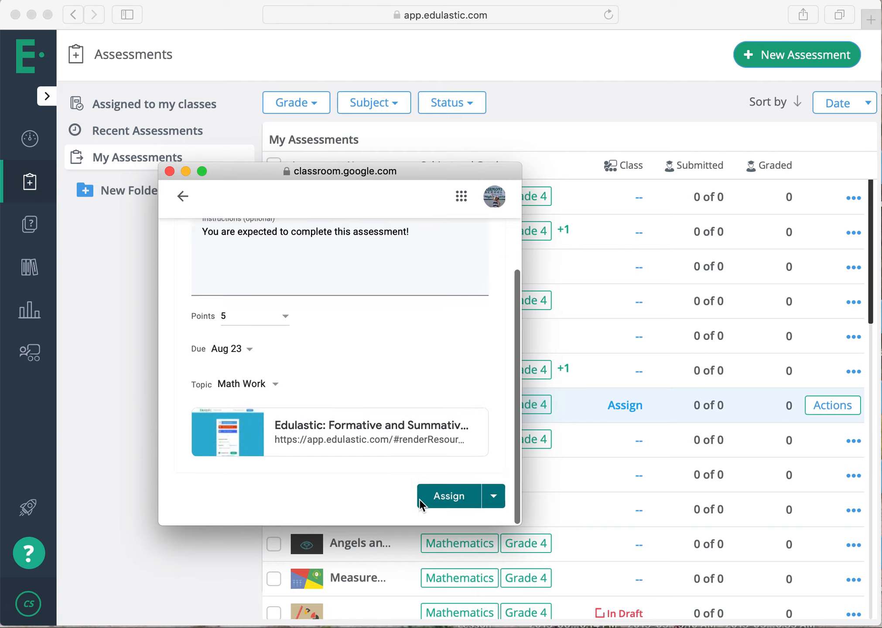
Schedule the assignment to post on Aug 20, 2019, and close the Google Classroom window.
click(495, 497)
click(448, 475)
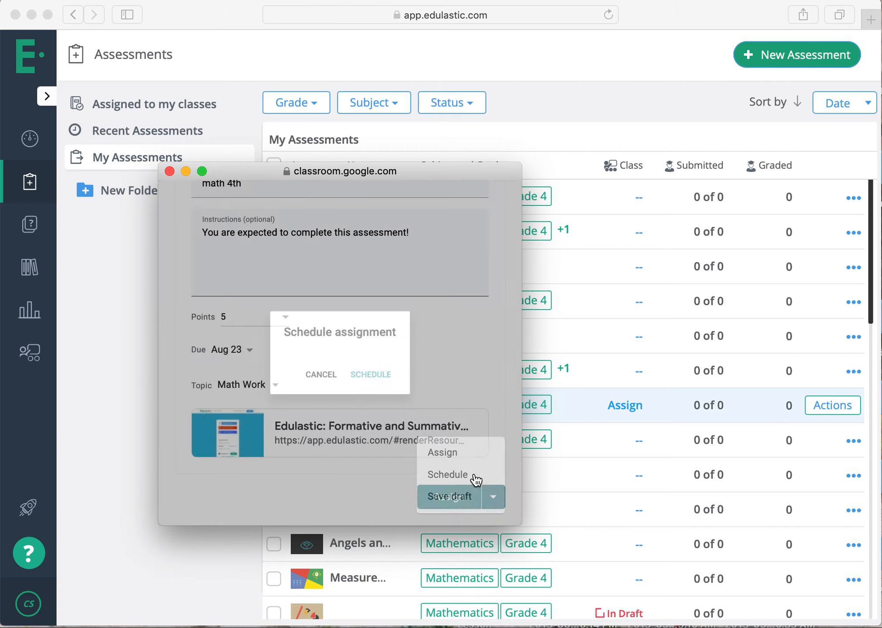
click(373, 343)
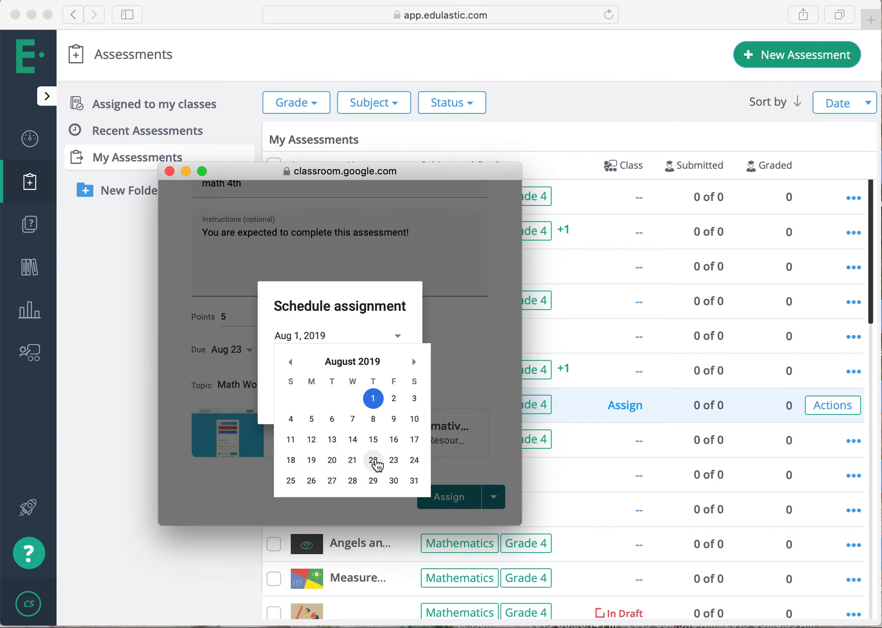
click(332, 461)
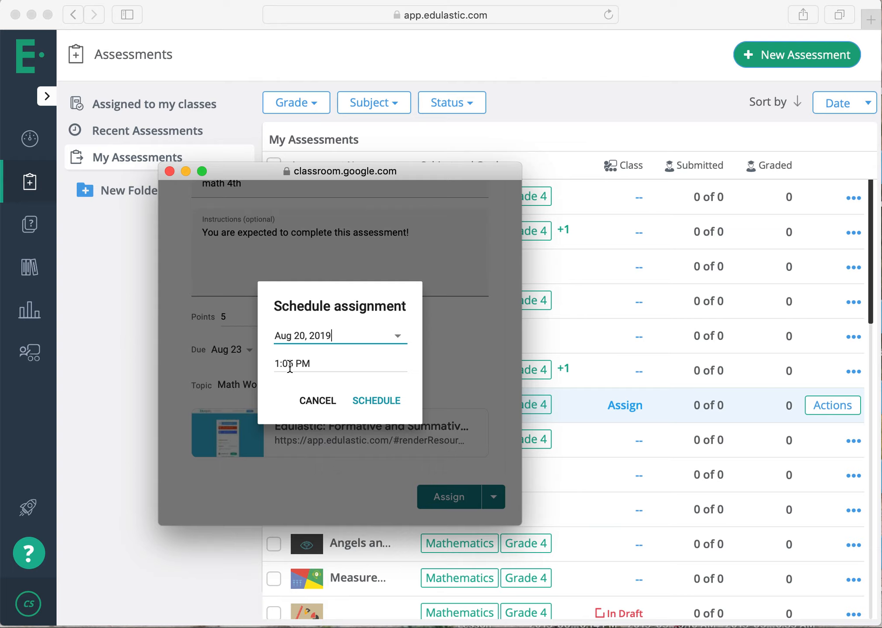
click(364, 399)
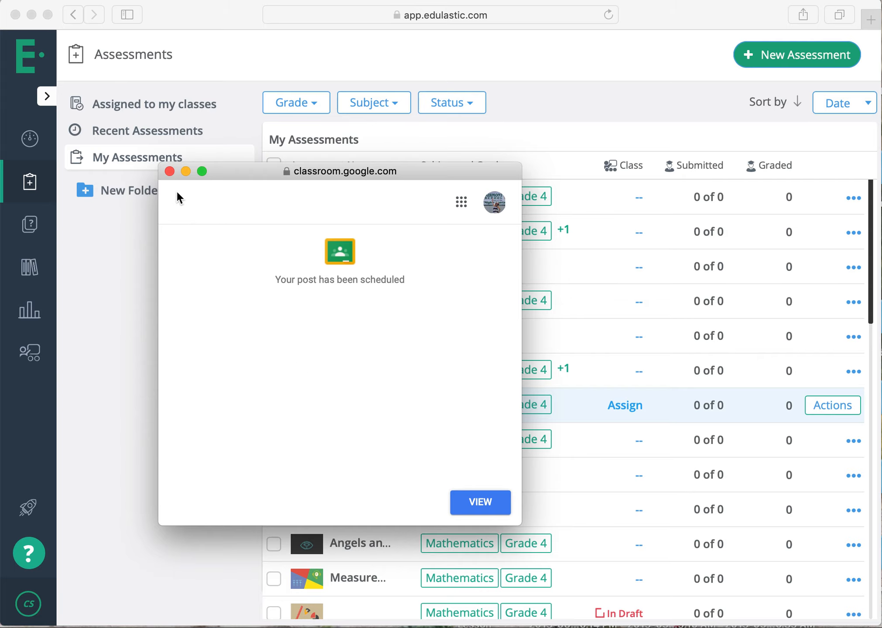
click(170, 172)
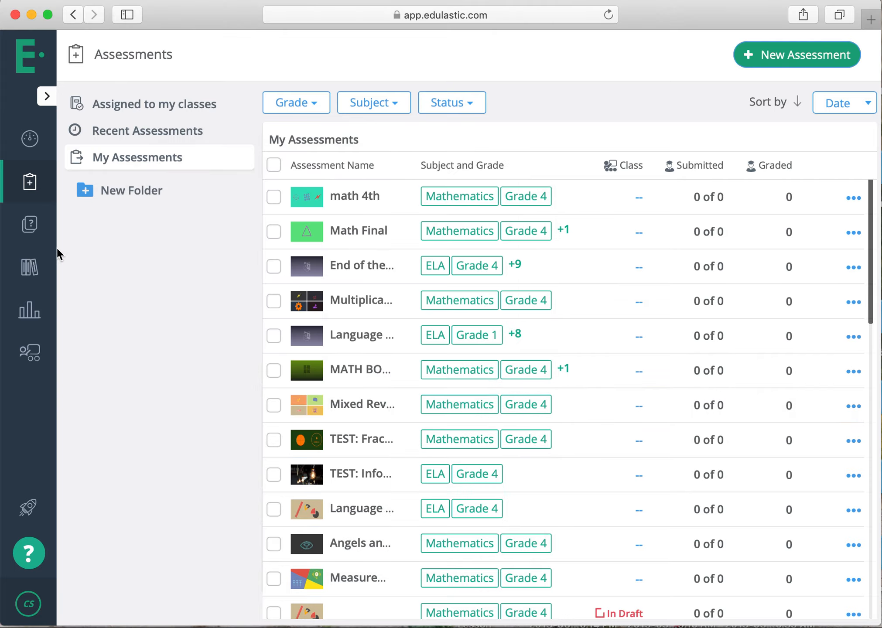
Open class management, examine the fields of the blank new class form, and cancel it.
click(29, 354)
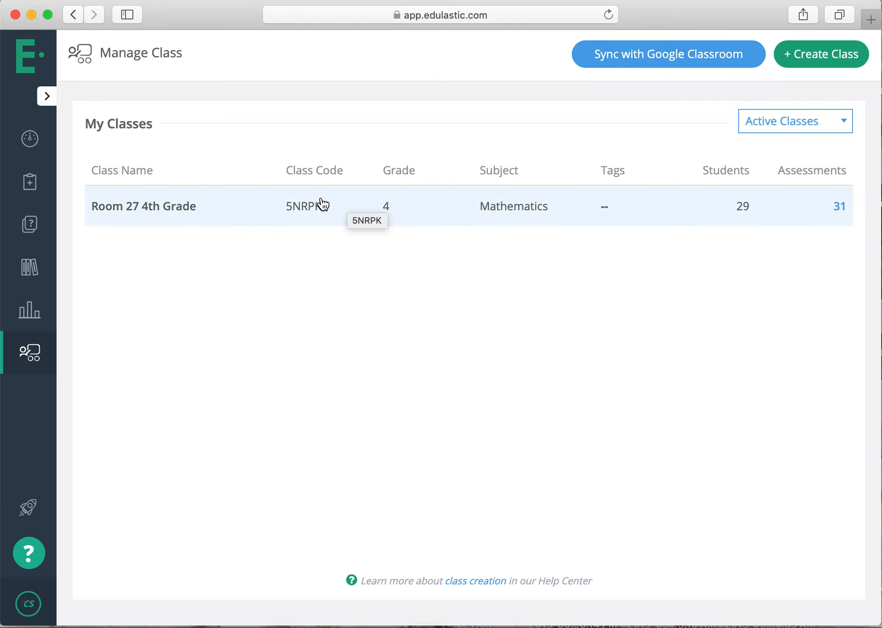
click(822, 52)
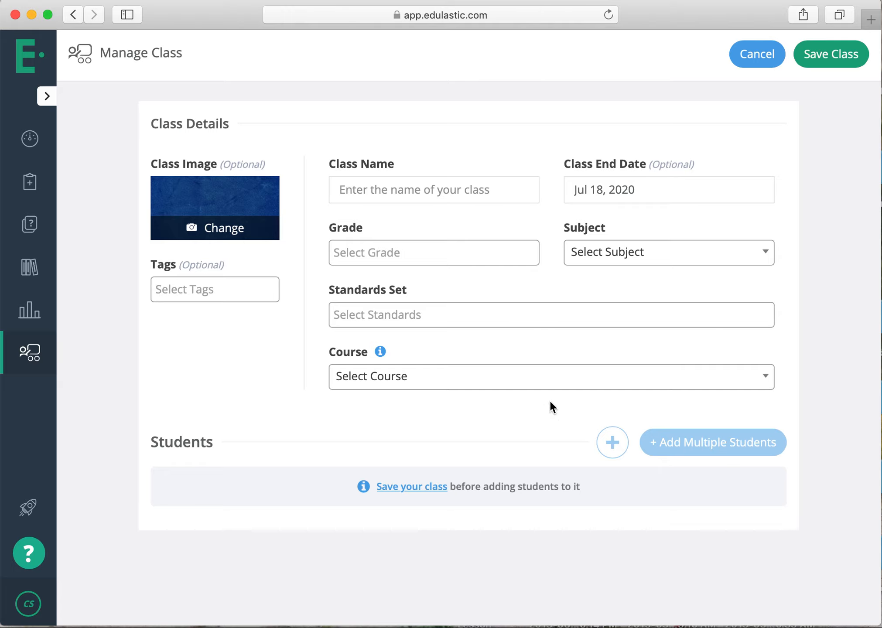
click(769, 56)
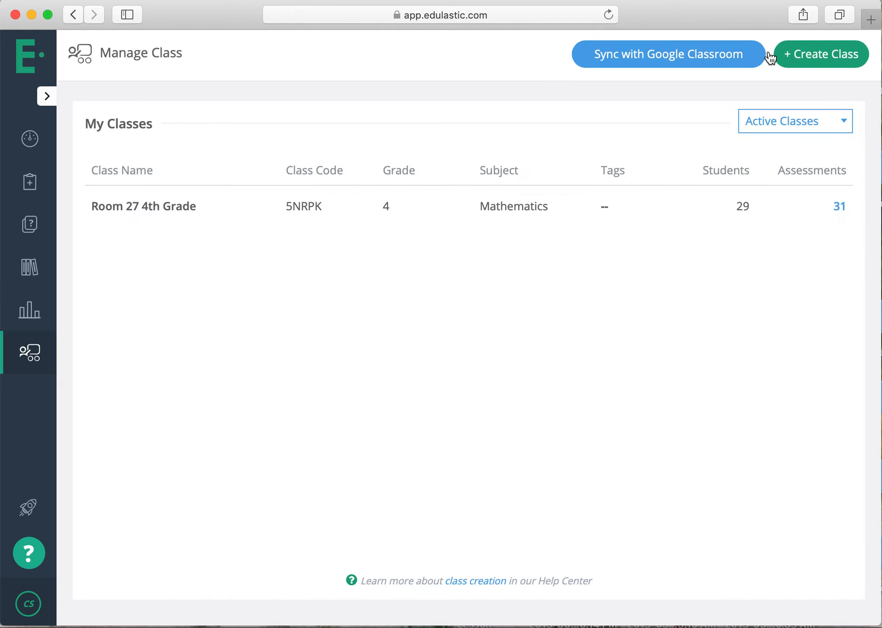
Open the Google Classroom sync with the school account, examine the classes offered for import, and cancel the import.
click(636, 57)
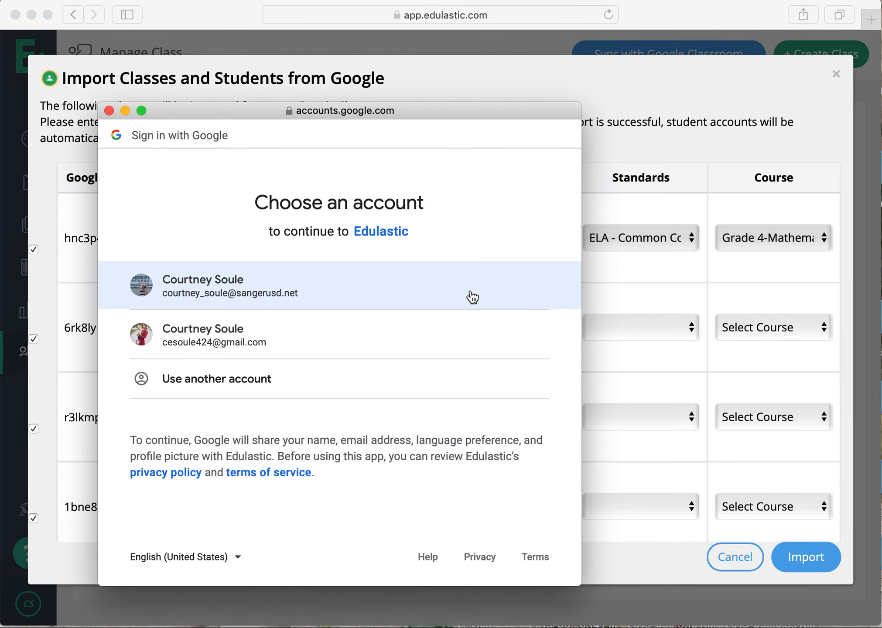
click(469, 296)
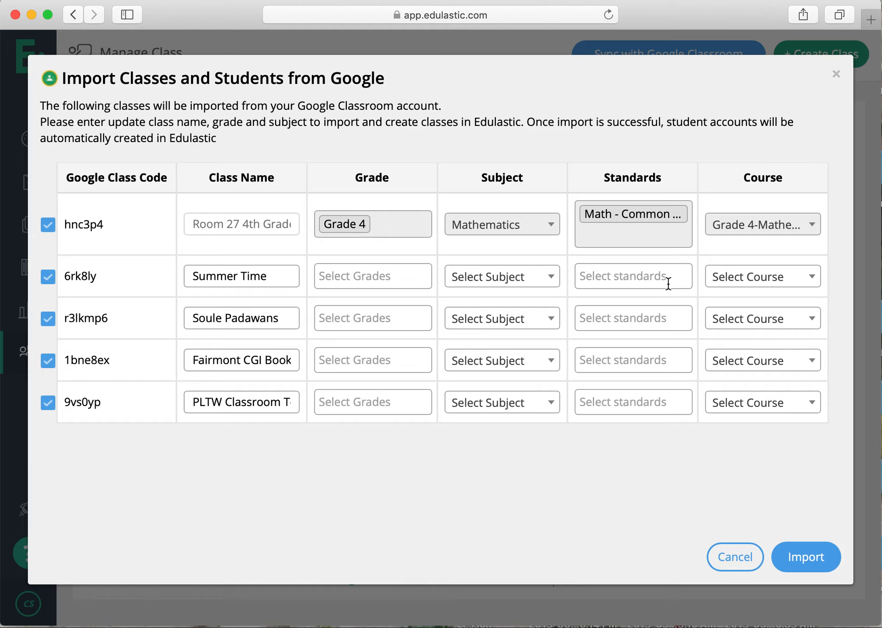
click(744, 558)
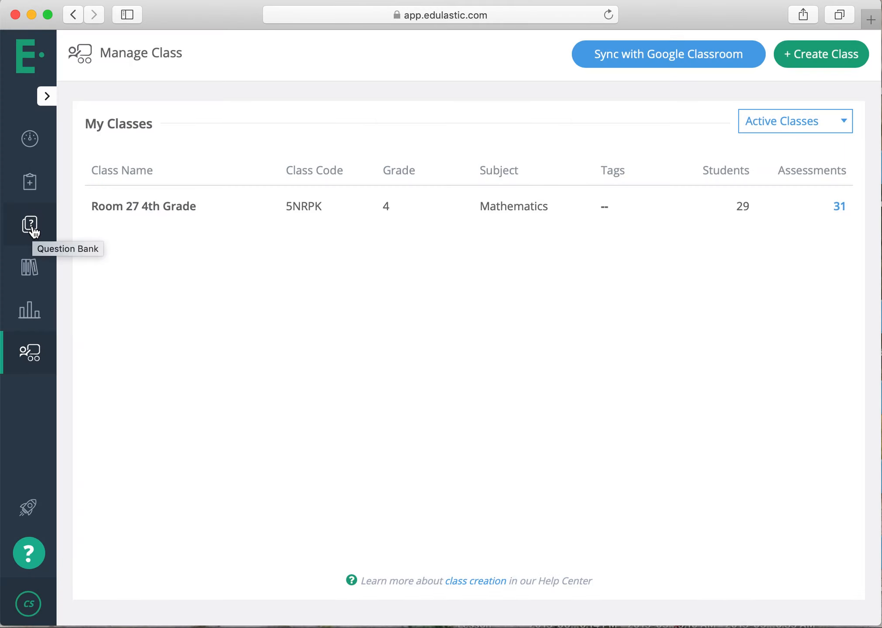
Open the Room 27 4th Grade responses for the TEST: Fractions & Decimals assessment from My Assessments.
click(42, 182)
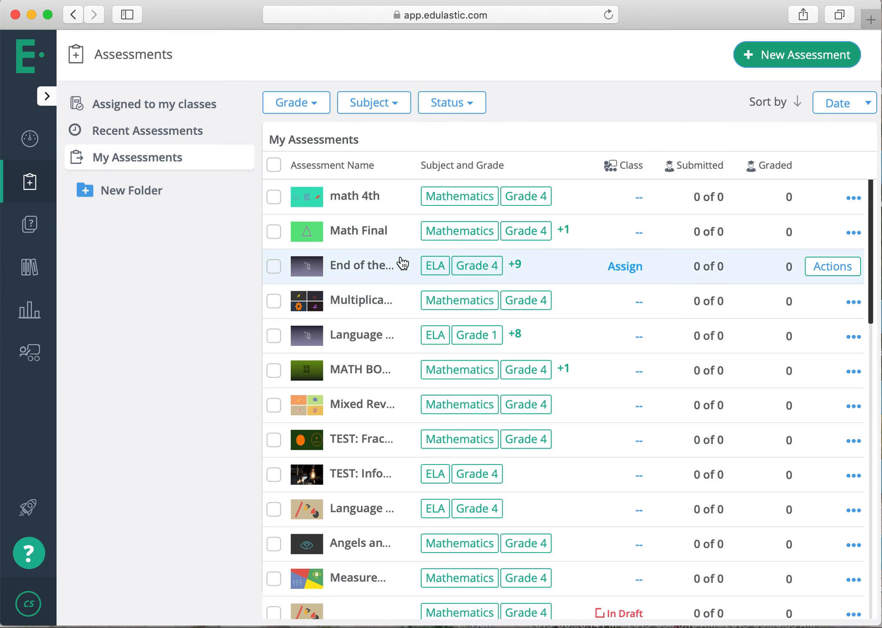
scroll(403, 262, down, 5)
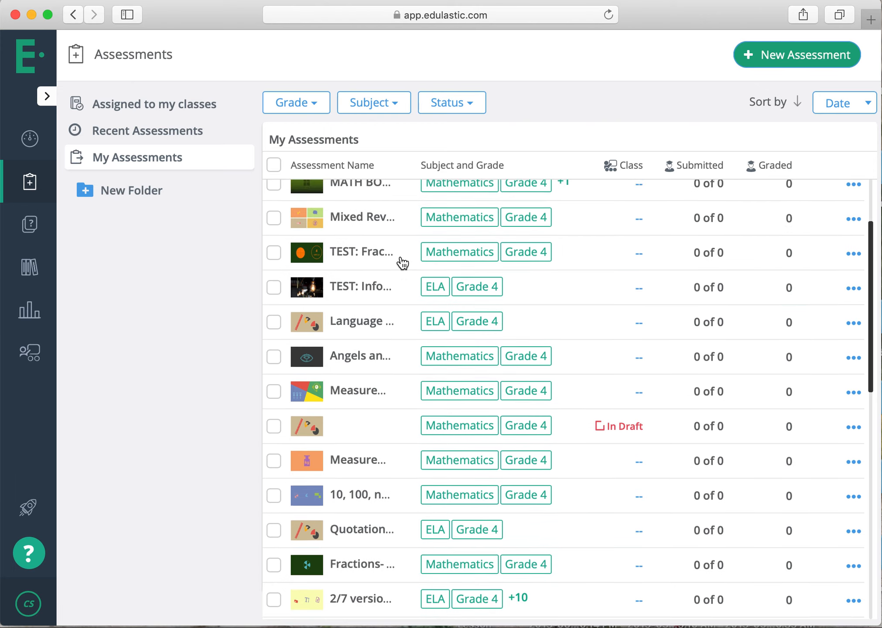
scroll(402, 263, up, 5)
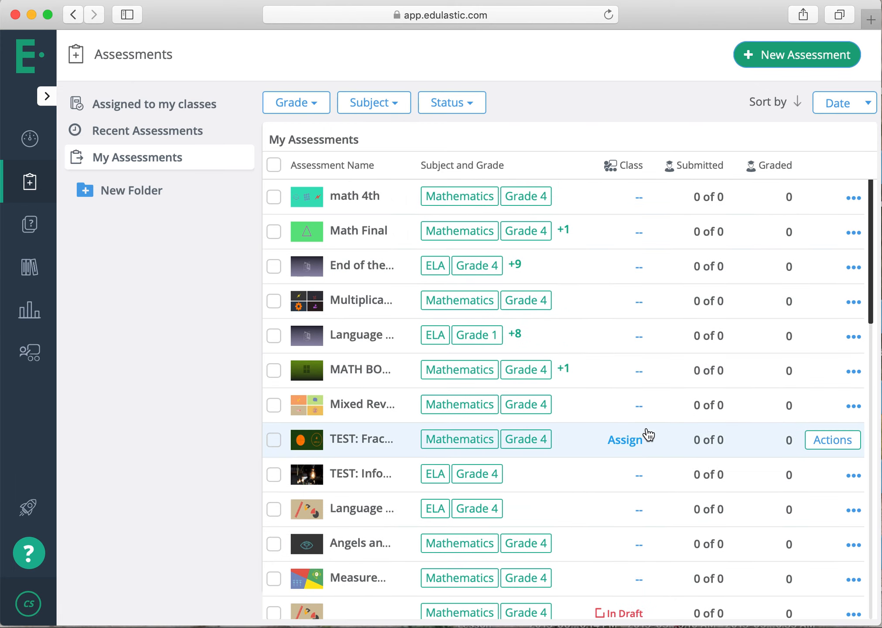
click(812, 449)
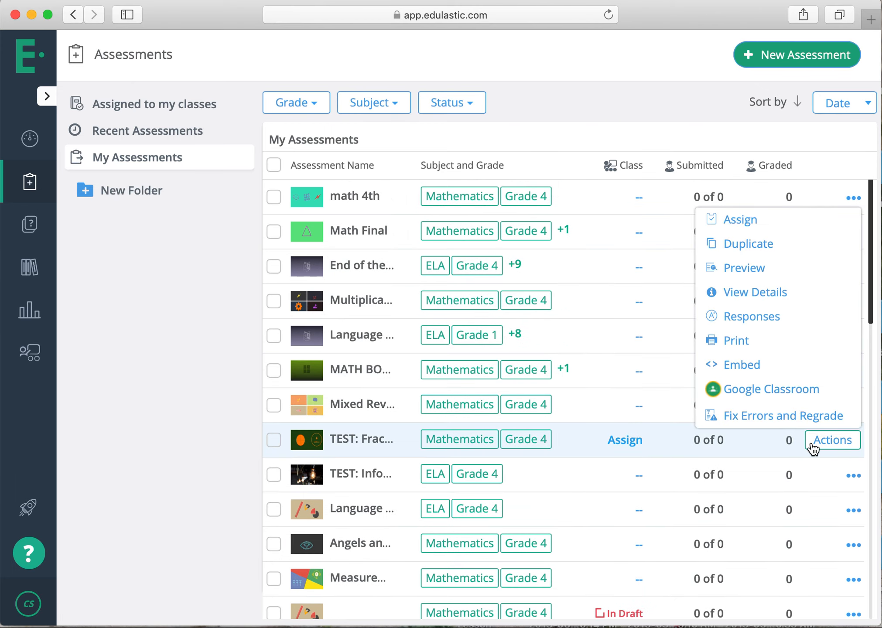
click(756, 320)
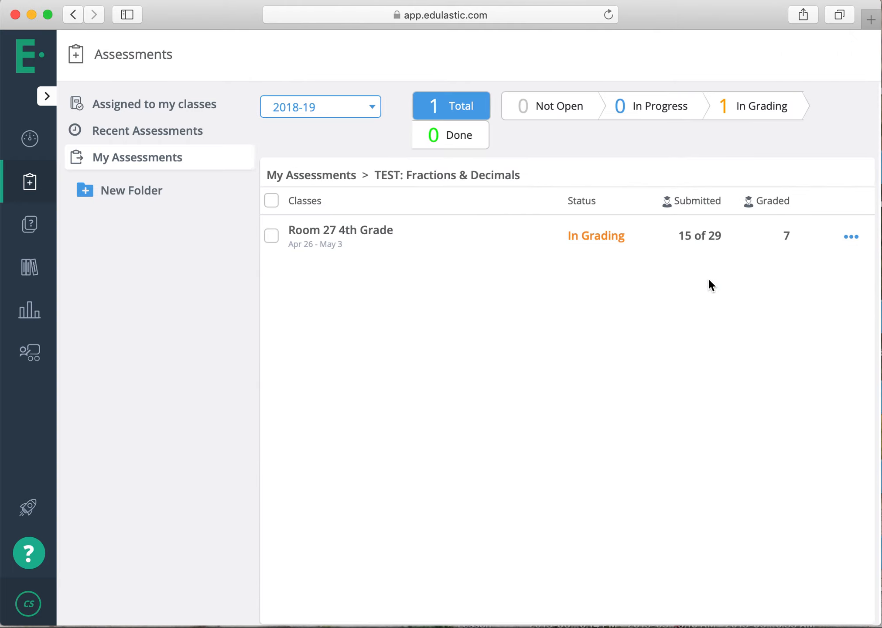
click(842, 237)
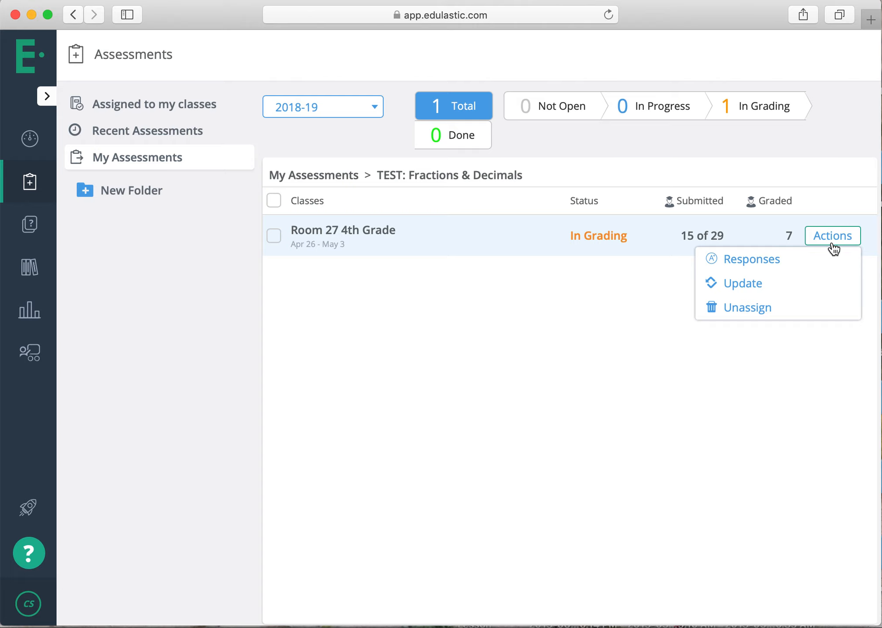
click(811, 261)
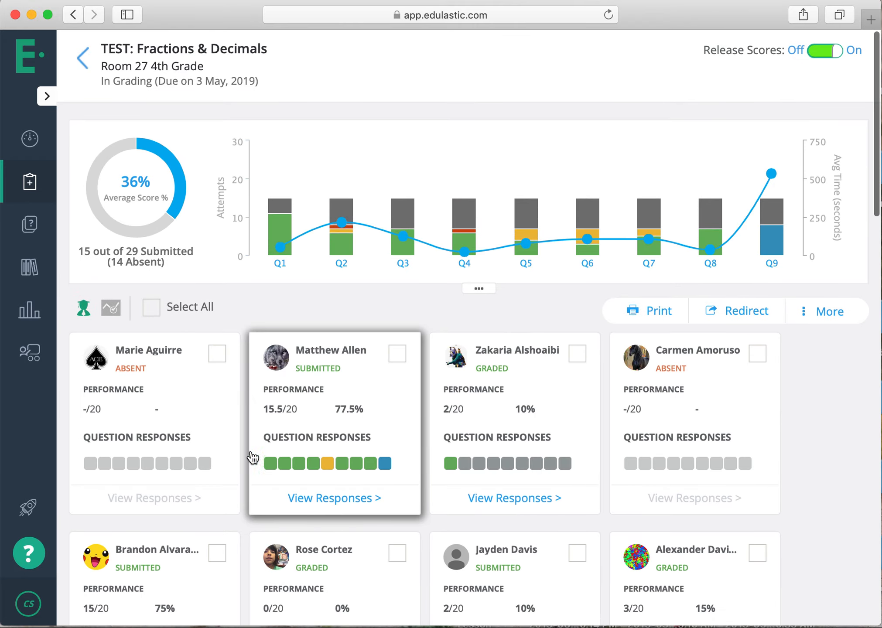
Examine the class results of TEST: Fractions & Decimals, comparing the per-question chart with each student's status, score and question responses.
scroll(210, 450, down, 3)
scroll(211, 447, down, 14)
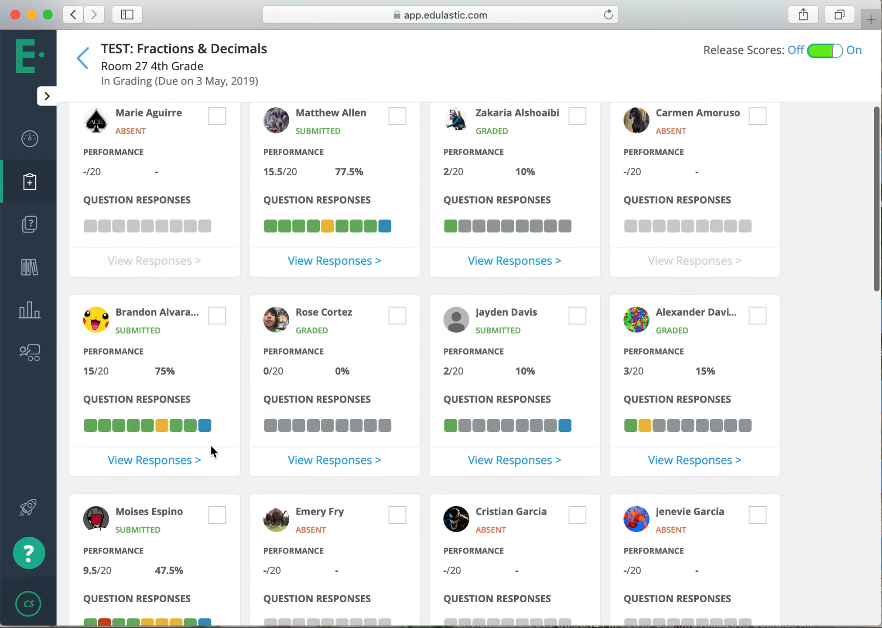
scroll(209, 443, down, 3)
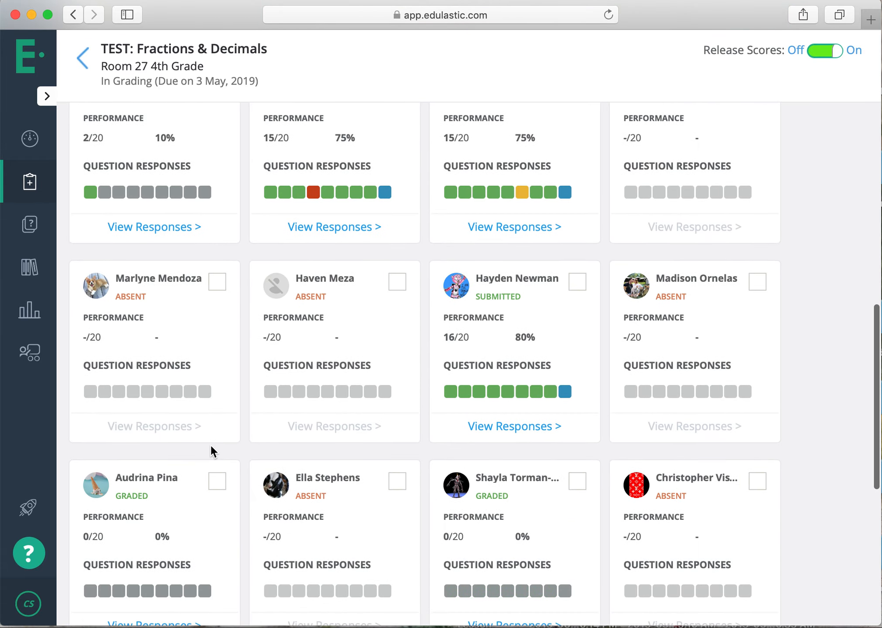
scroll(210, 444, up, 5)
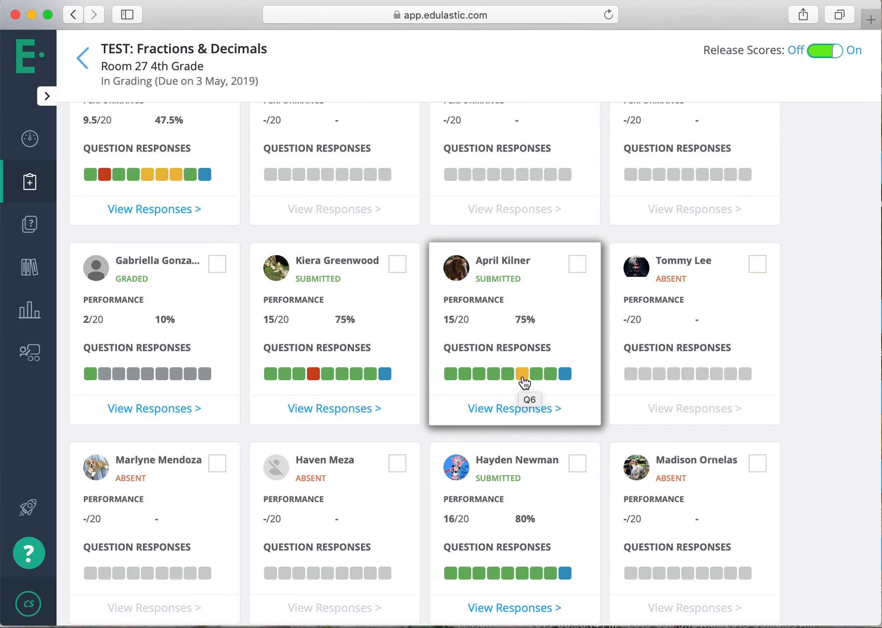
scroll(524, 384, up, 10)
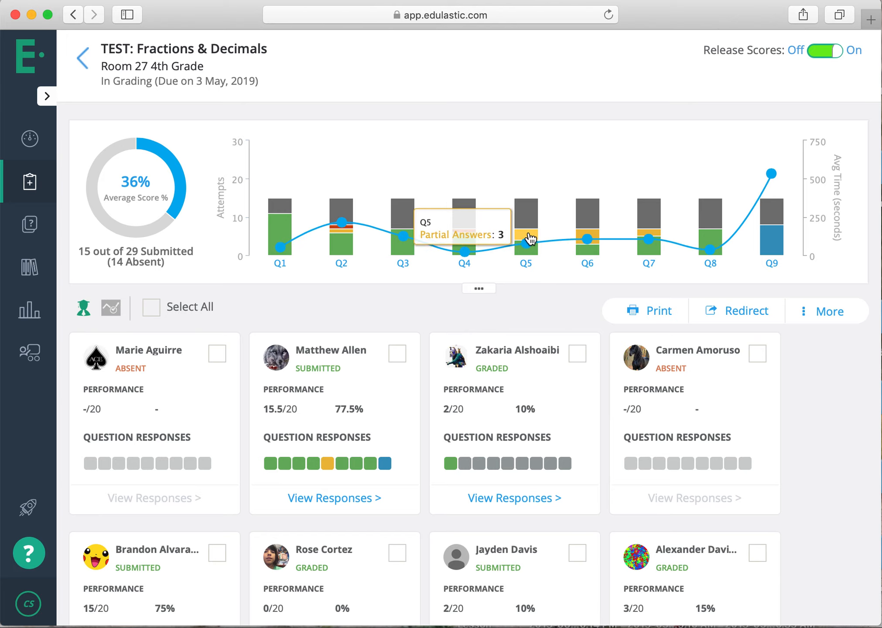
scroll(427, 345, down, 10)
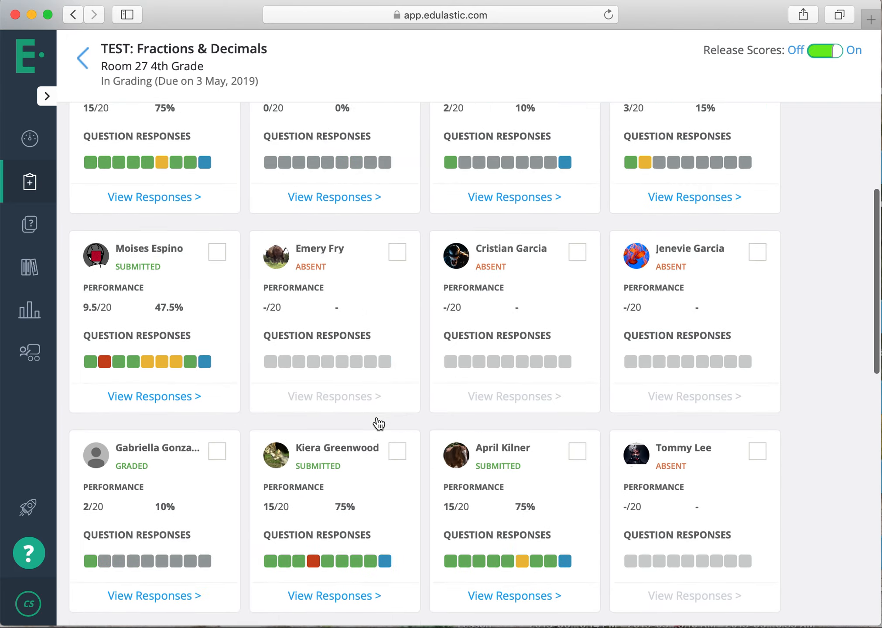
scroll(379, 423, down, 10)
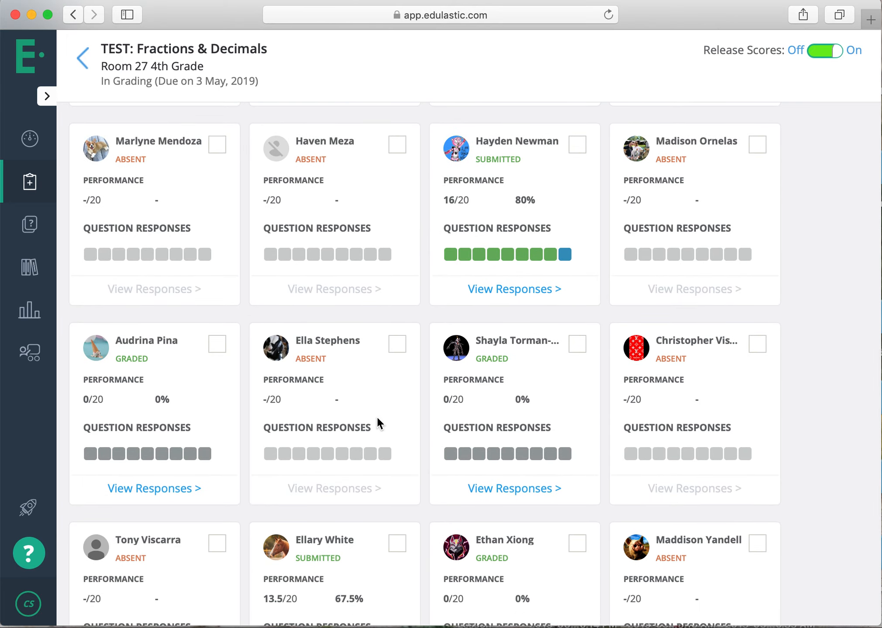
scroll(377, 416, down, 6)
scroll(376, 416, up, 4)
scroll(376, 416, up, 20)
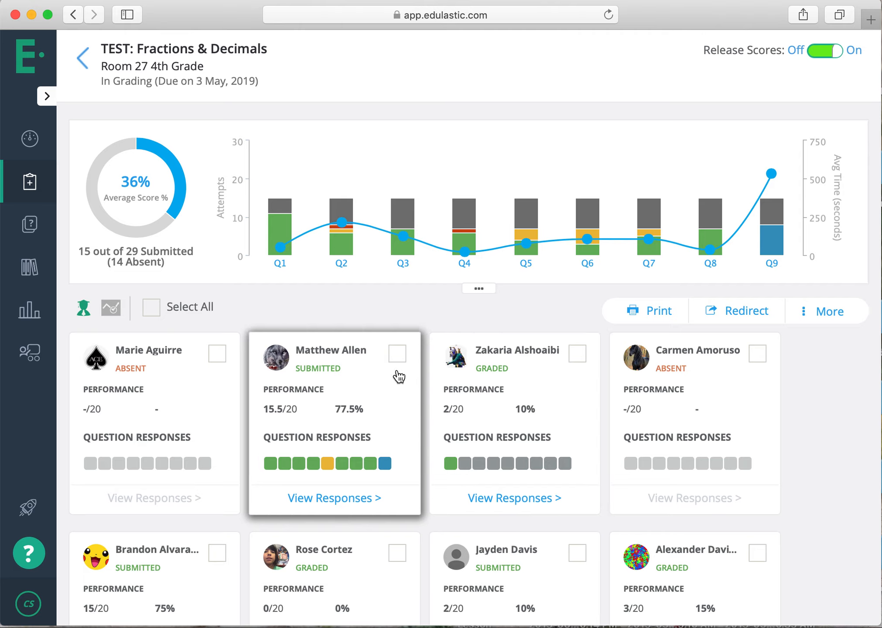
scroll(398, 375, down, 2)
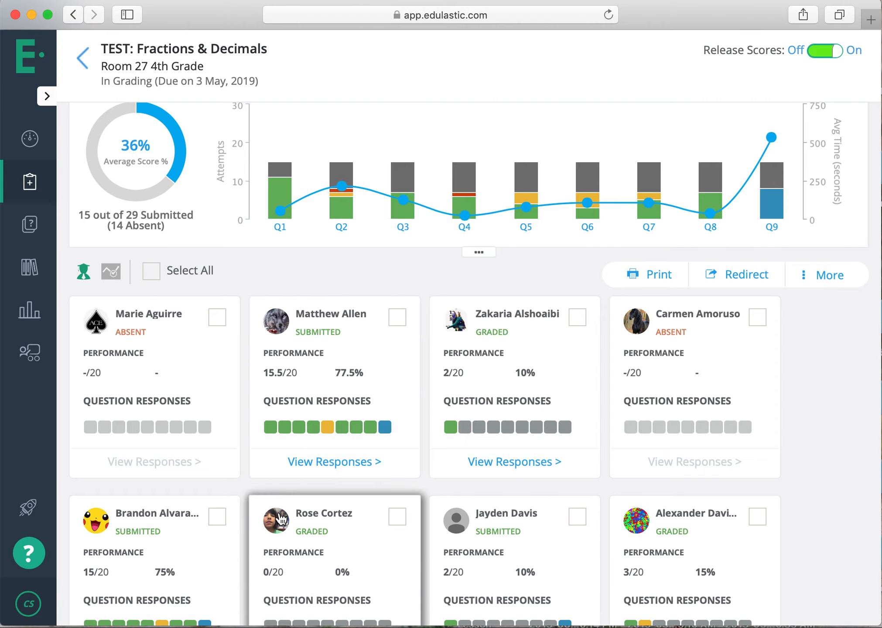
scroll(282, 519, down, 10)
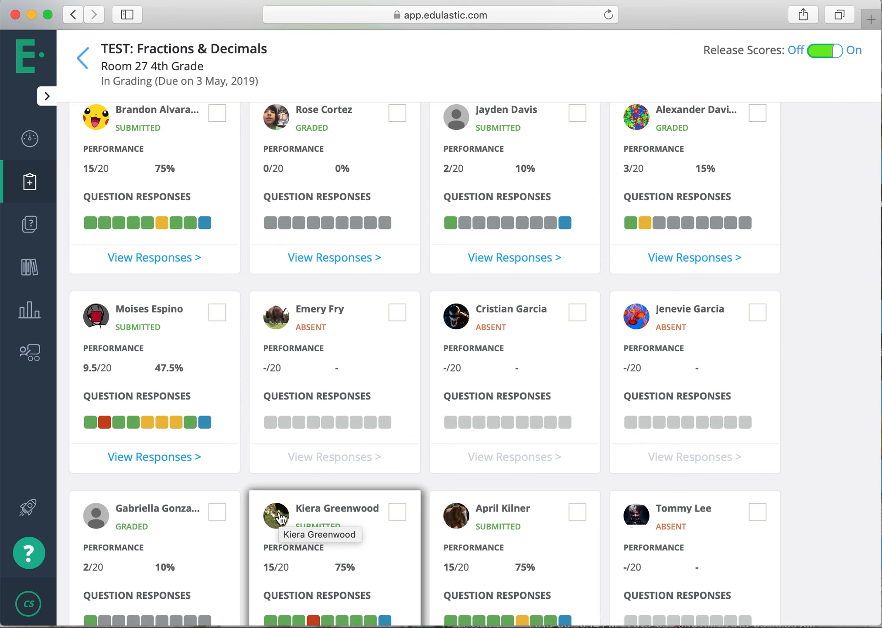
scroll(282, 518, down, 4)
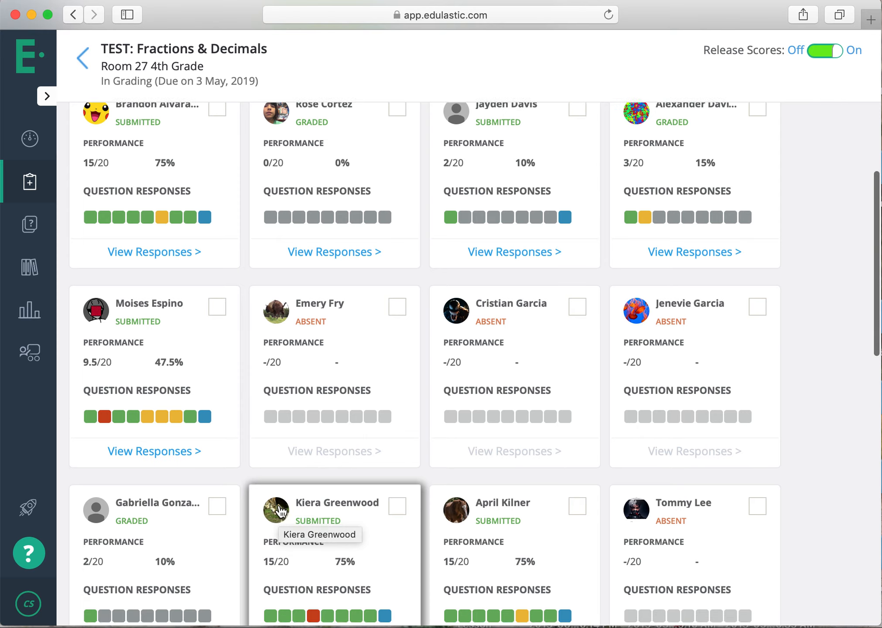
scroll(281, 511, down, 12)
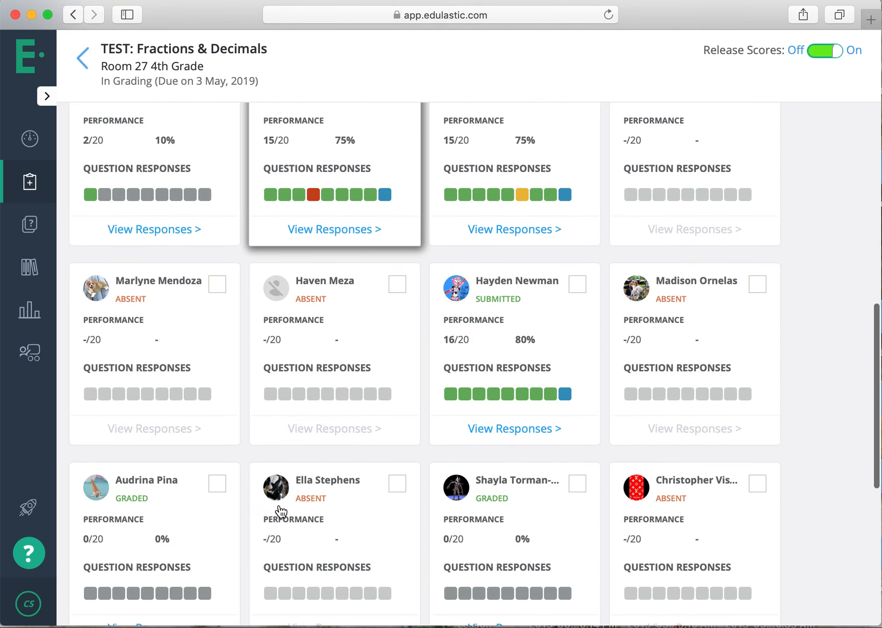
scroll(281, 506, up, 3)
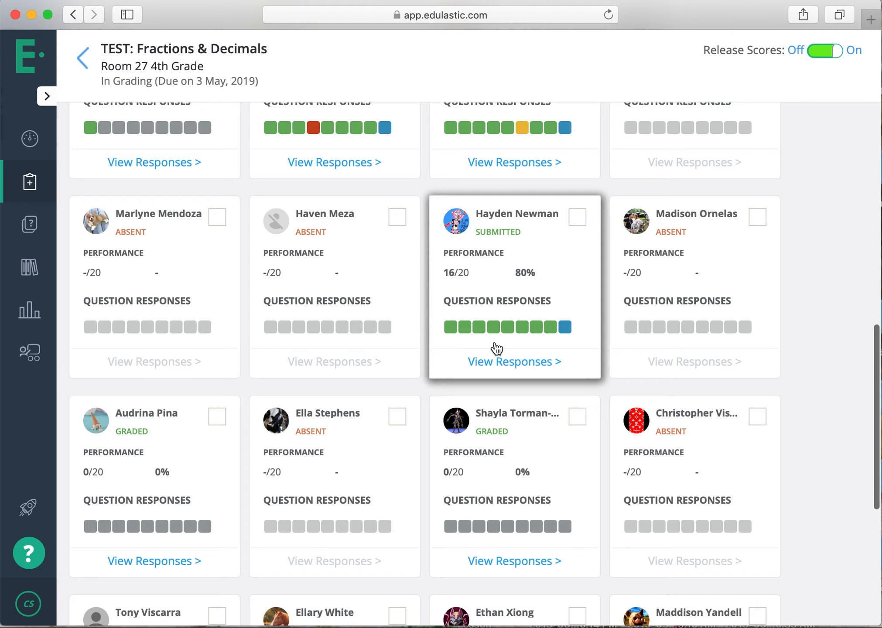
scroll(495, 349, up, 18)
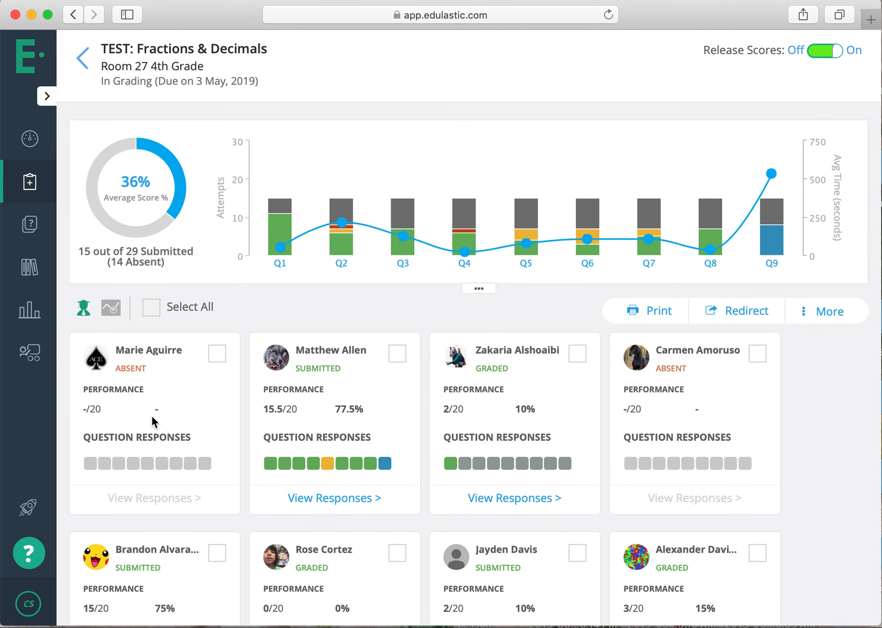
Look over the assessment Library and the My Assessments list.
click(44, 272)
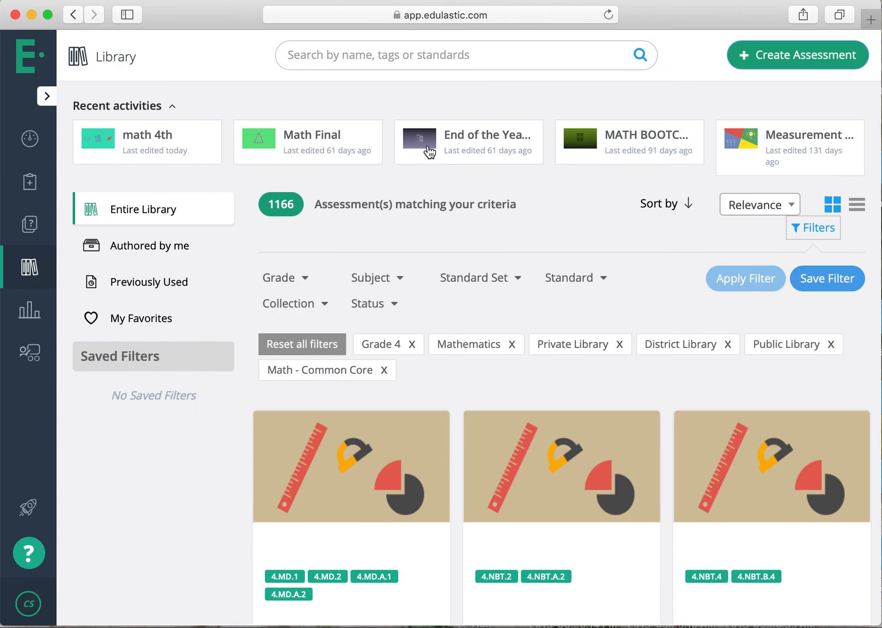
click(31, 186)
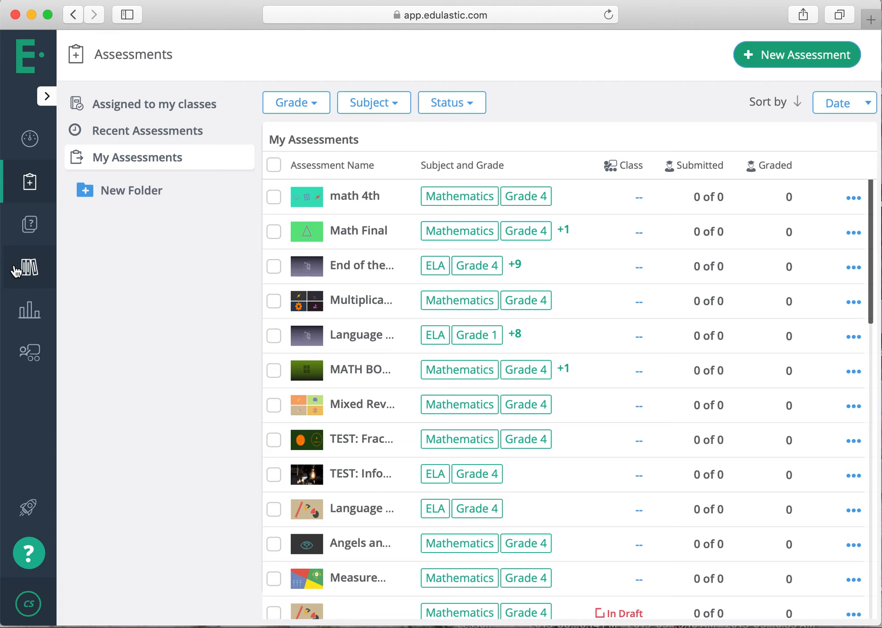
click(24, 281)
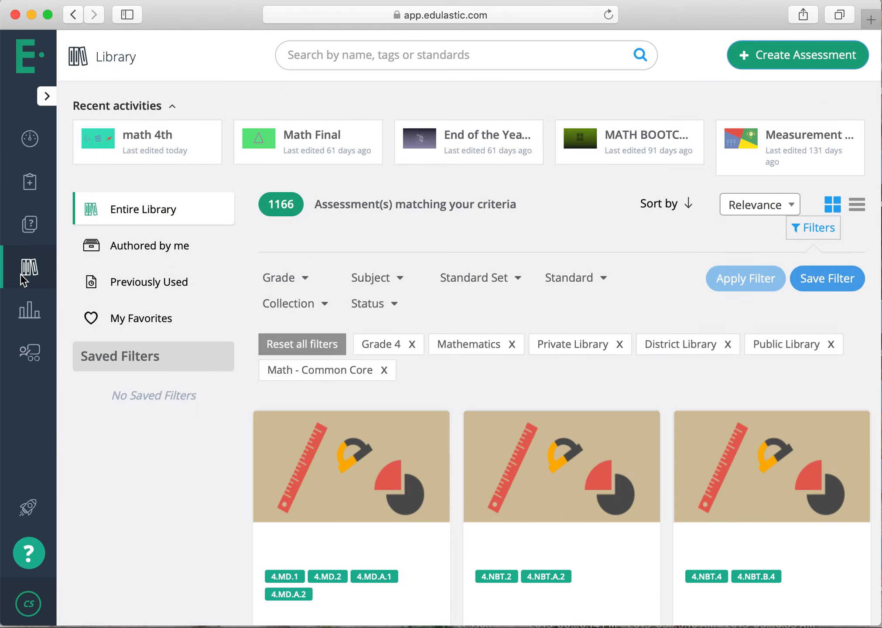
Filter the Grade 4 questions in the Question Bank by the ELA subject and browse the matching items.
click(35, 240)
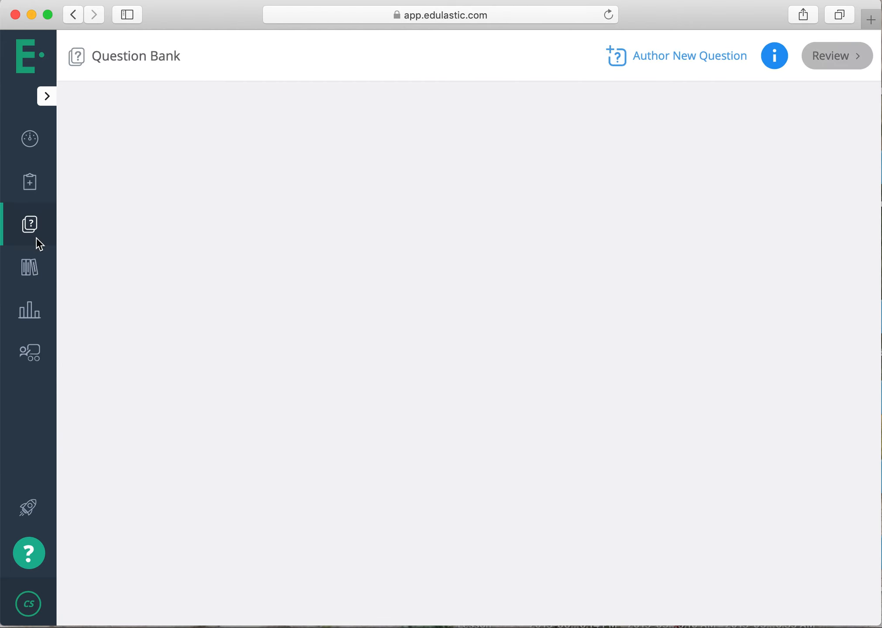
click(165, 252)
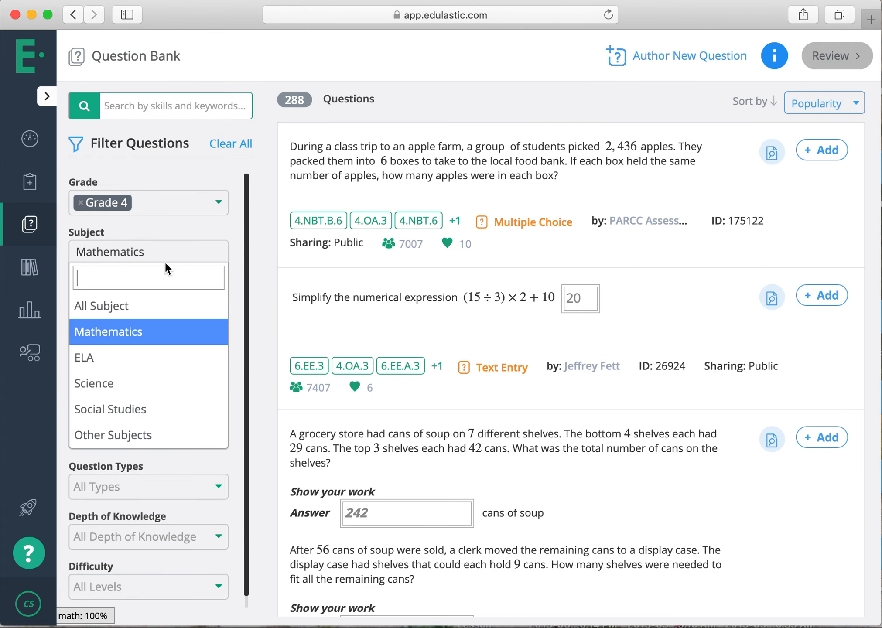
click(164, 356)
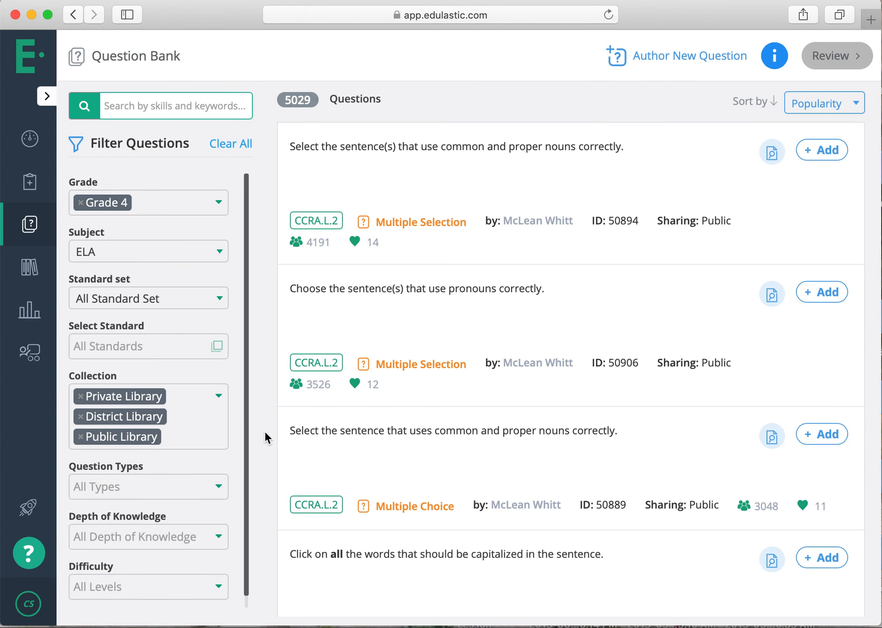
scroll(504, 417, down, 15)
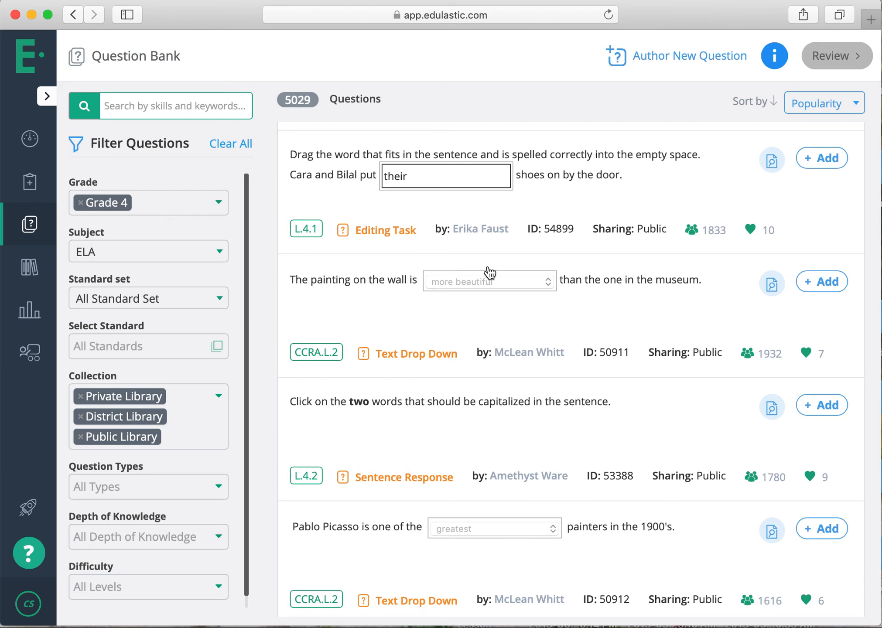
scroll(489, 272, down, 10)
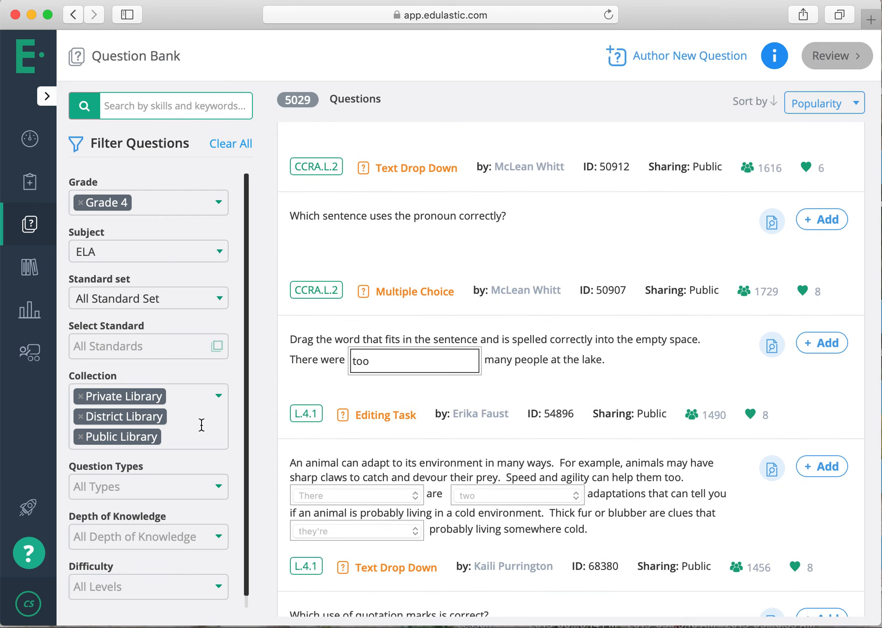
scroll(202, 425, down, 1)
scroll(202, 426, up, 1)
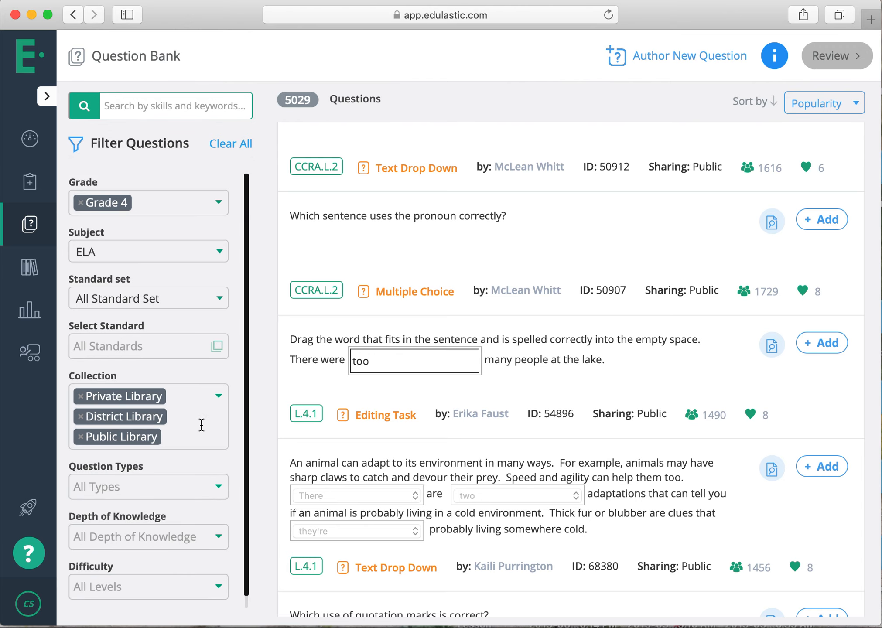